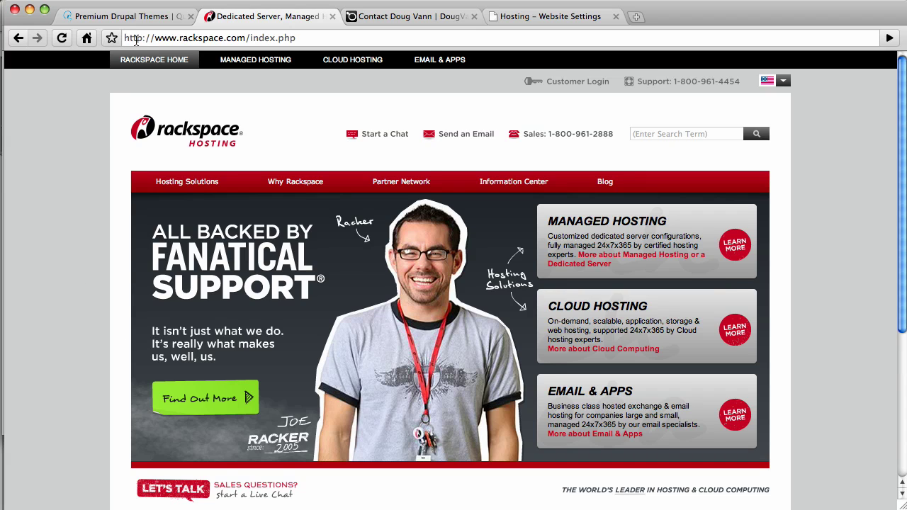
left_click(101, 16)
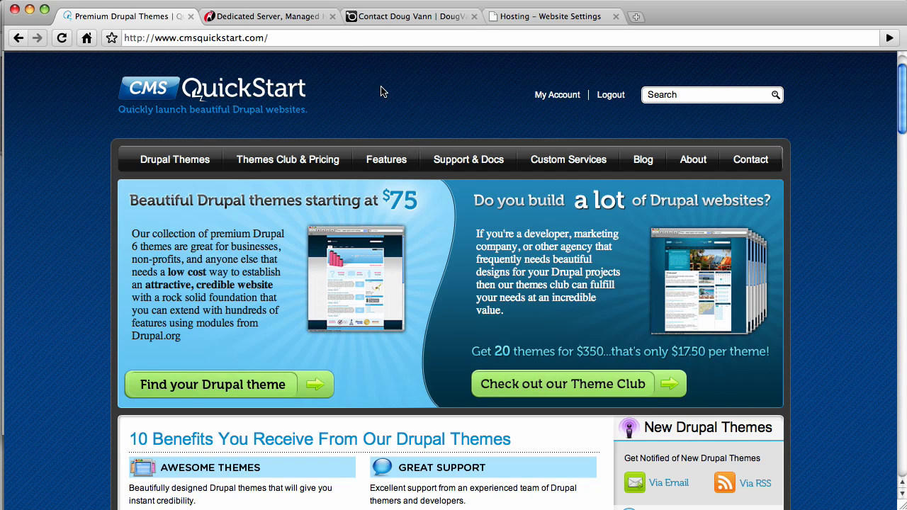
left_click(414, 18)
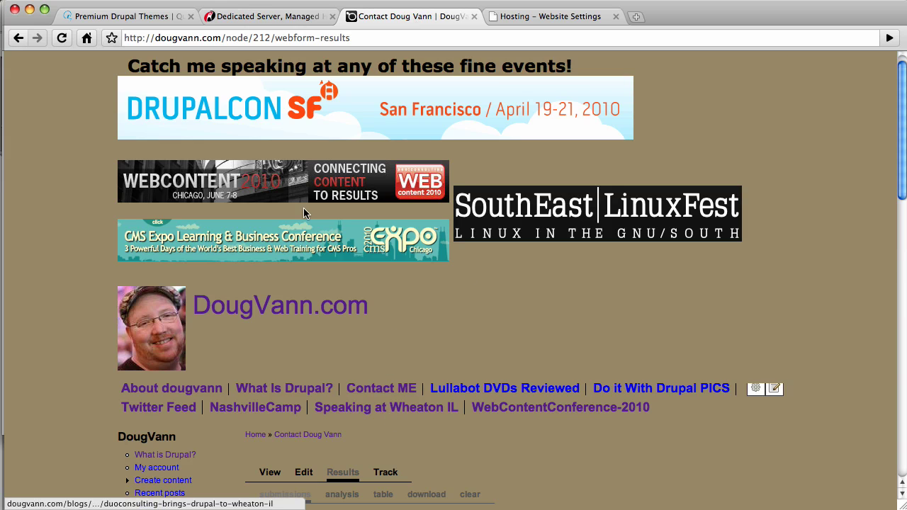
left_click(241, 20)
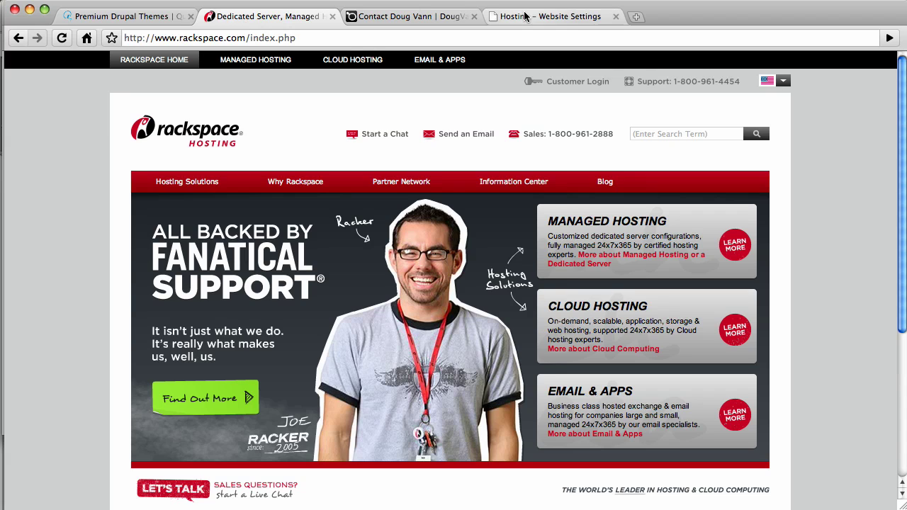
left_click(524, 16)
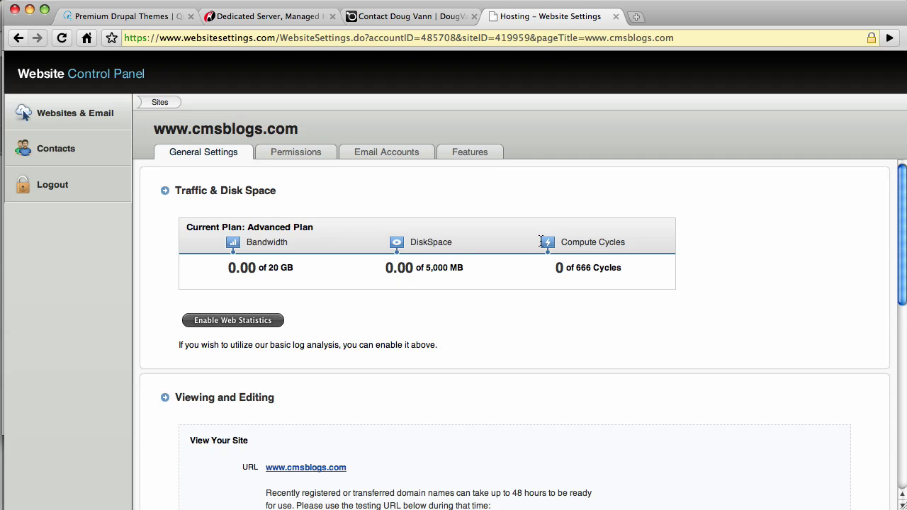
key("super+Tab")
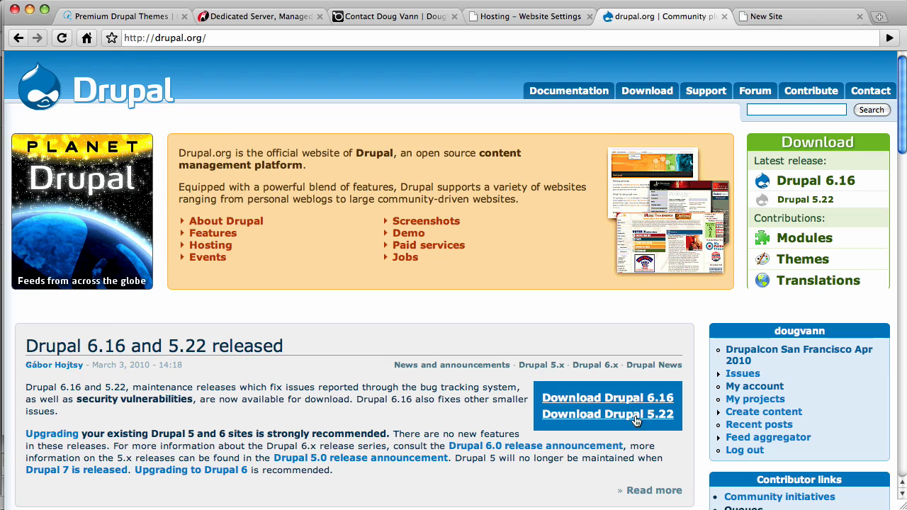
Go to the drupal.org/project/drupal page.
left_click(286, 38)
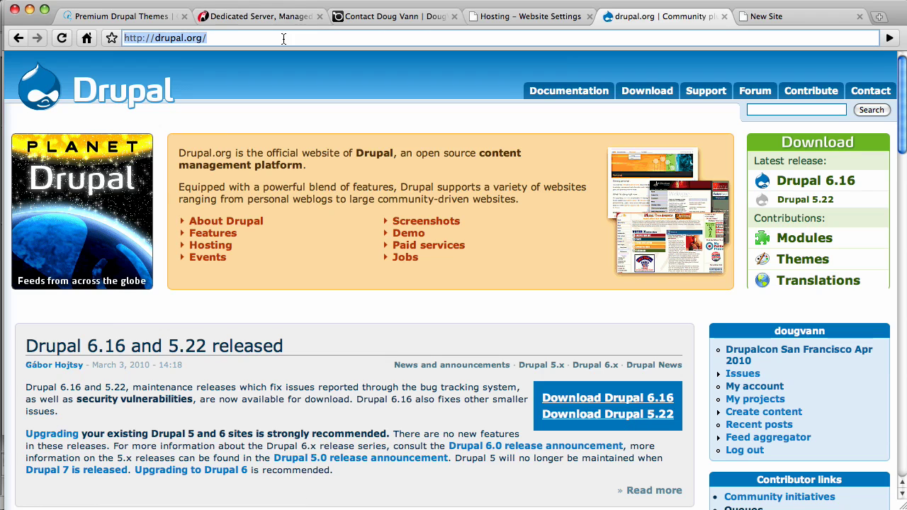
left_click(297, 39)
type("project")
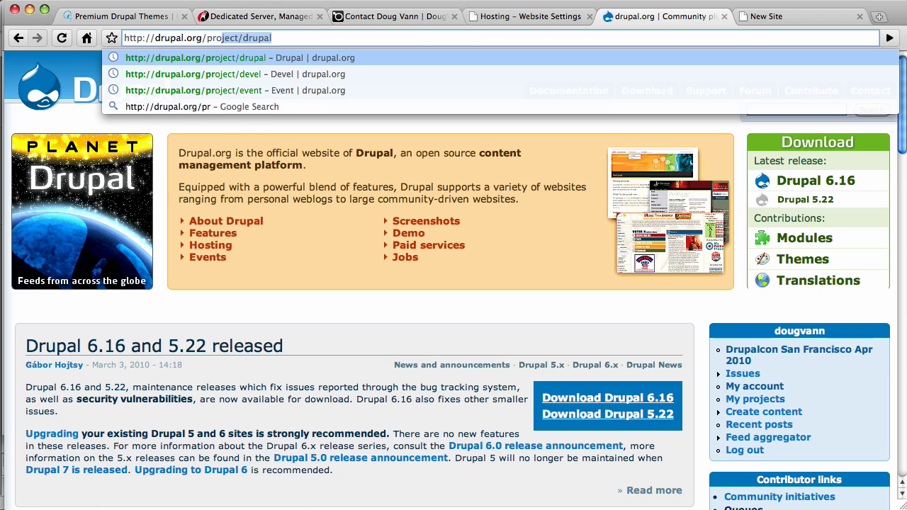
type("/drupal")
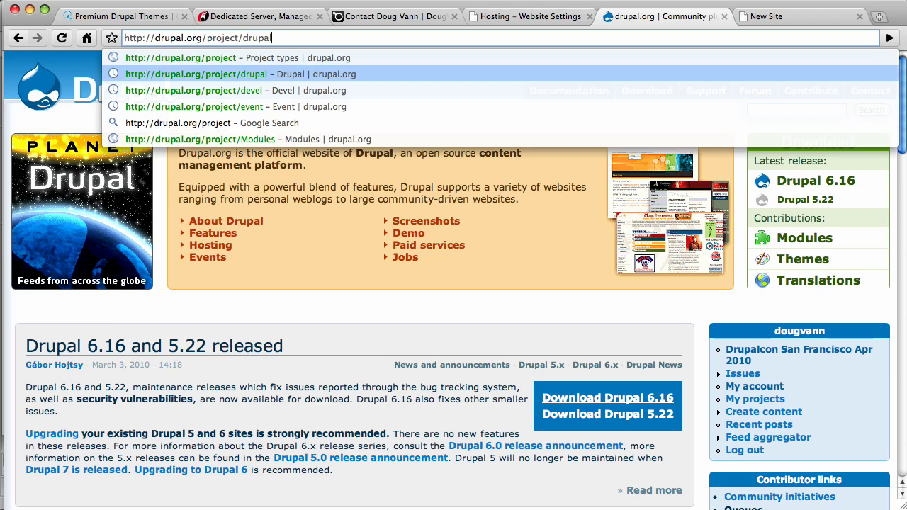
key("Return")
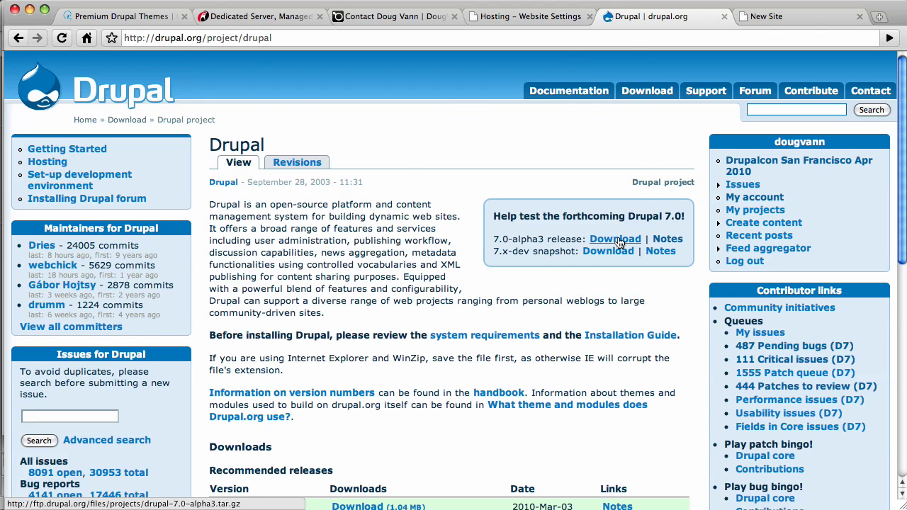
Save the Drupal 7.0-alpha3 release as drupal-7.0-alpha3.tar in Sites > rackspace.
left_click(615, 240)
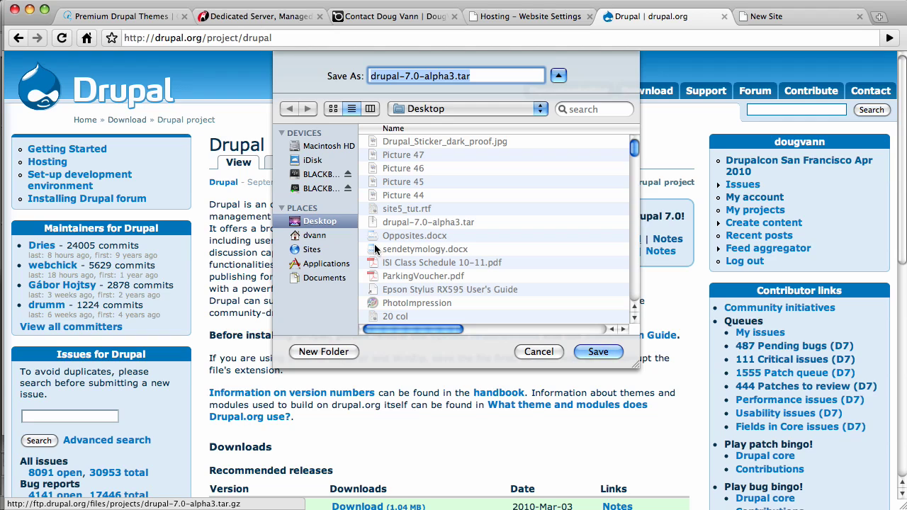
left_click(312, 250)
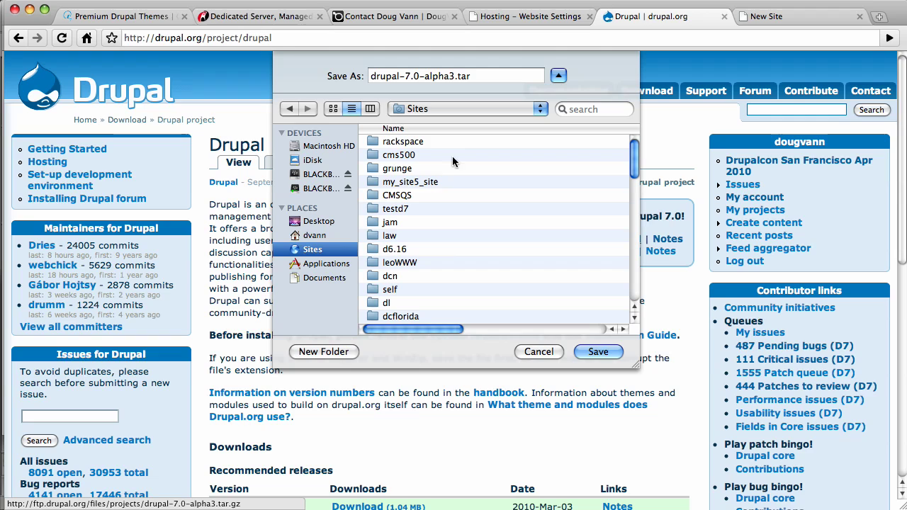
double_click(411, 142)
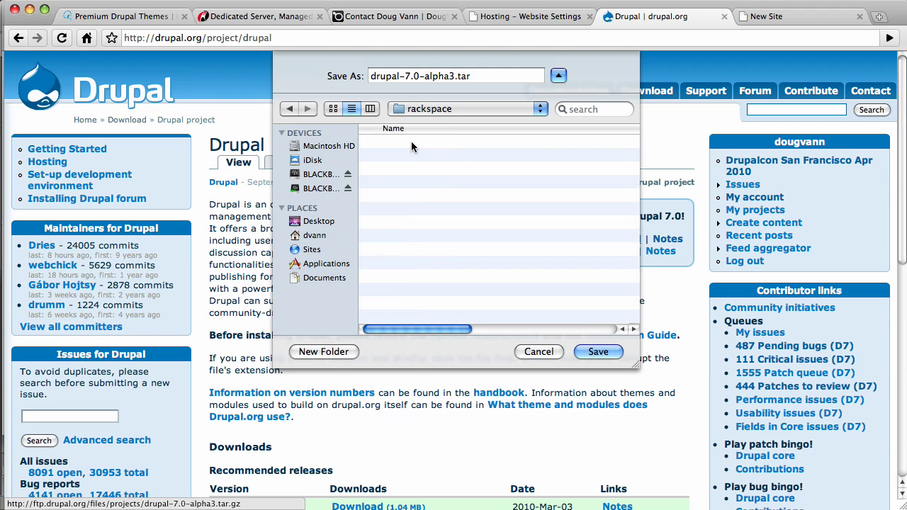
left_click(598, 352)
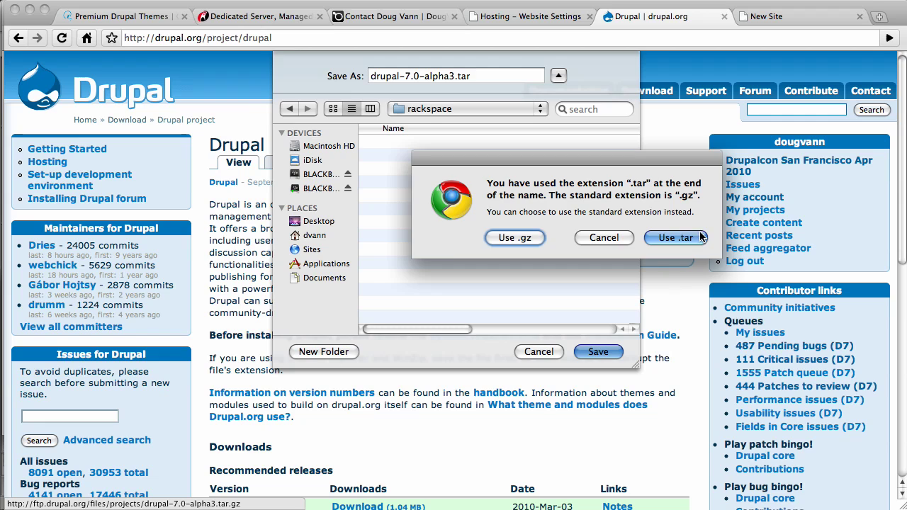
left_click(675, 237)
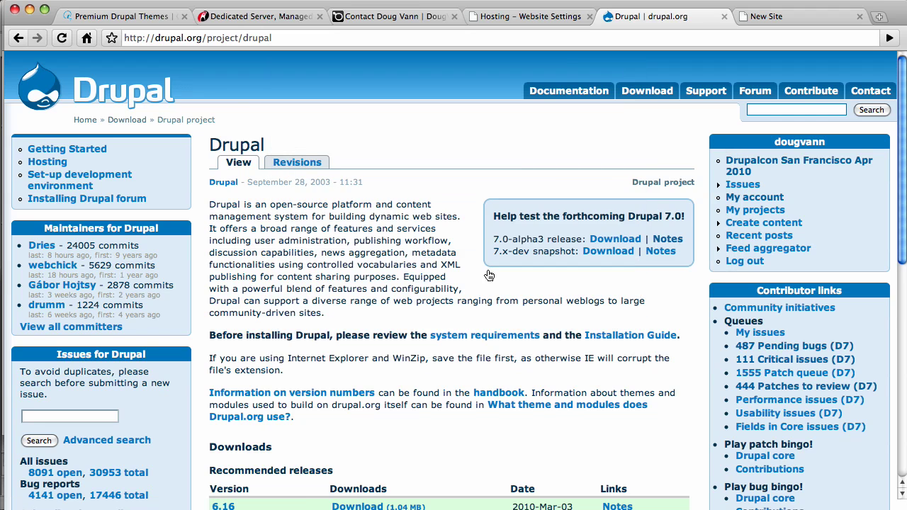
Extract drupal-7.0-alpha3.tar inside the Sites > rackspace folder using Finder.
key("super+Tab")
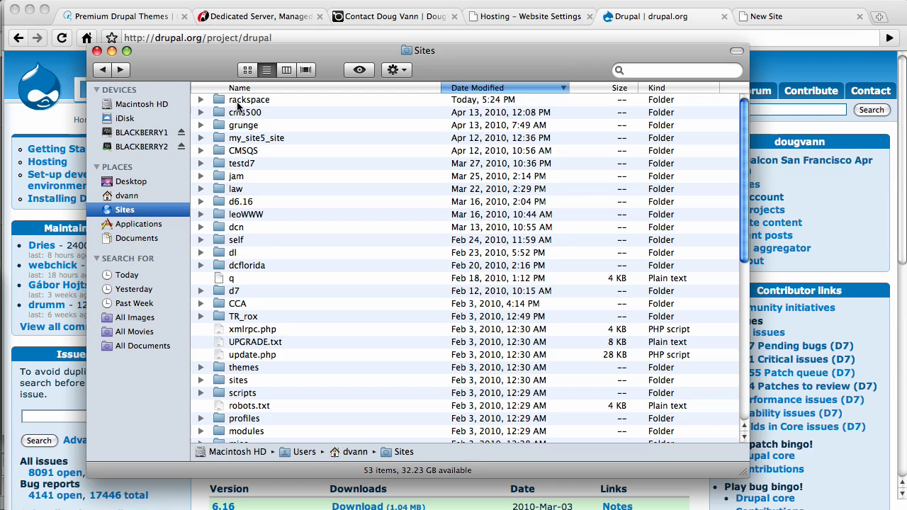
double_click(237, 101)
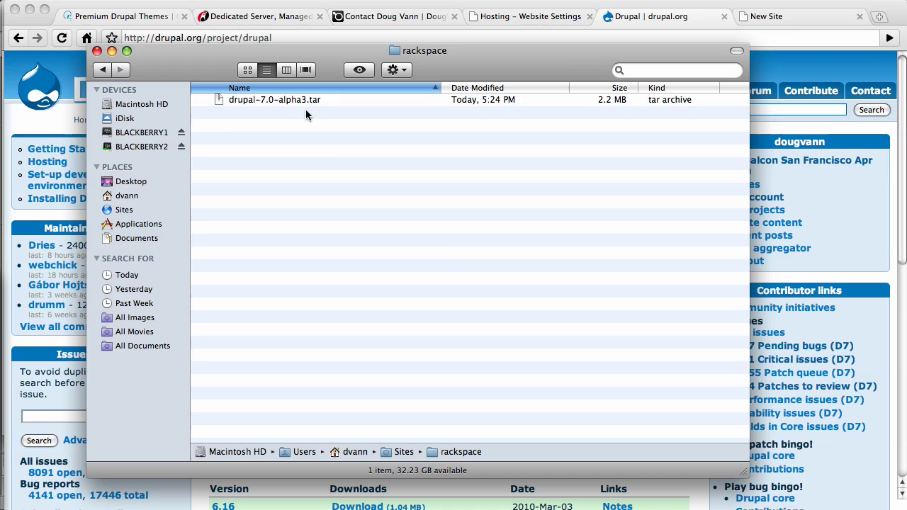
left_click(268, 100)
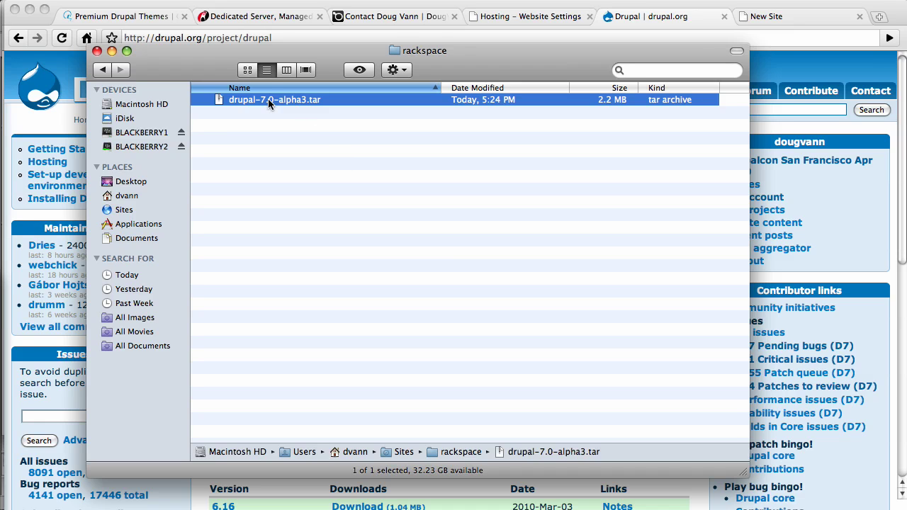
double_click(267, 100)
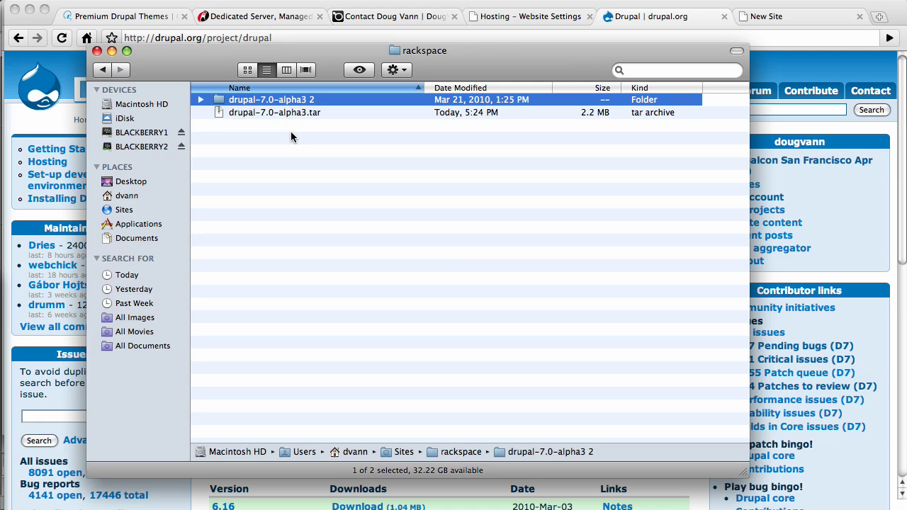
key("super+Tab")
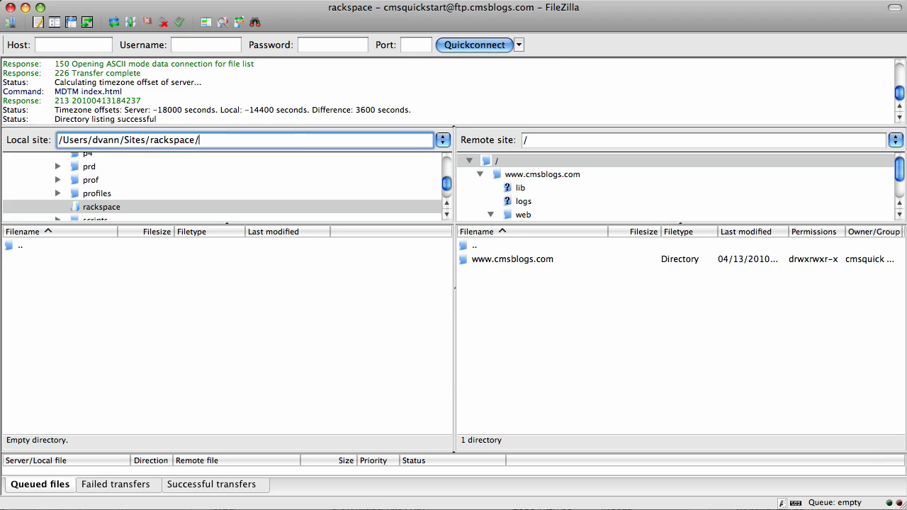
Refresh the local rackspace listing and open the drupal-7.0-alpha3 2 folder.
left_click(126, 24)
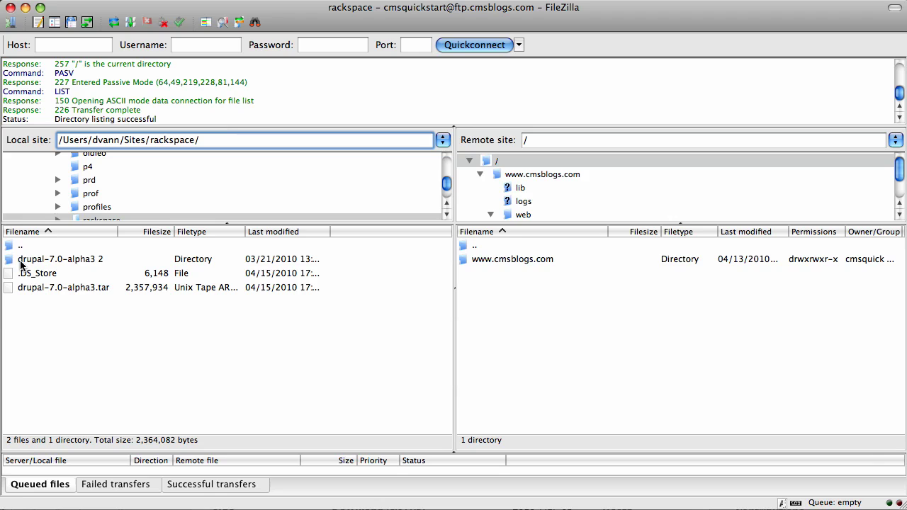
double_click(18, 261)
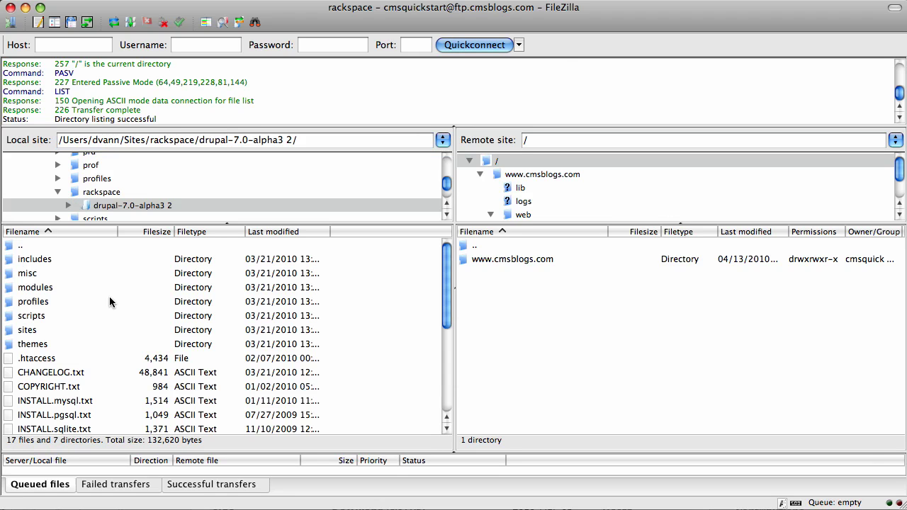
scroll(110, 299, "down", 3)
scroll(110, 299, "up", 3)
double_click(466, 258)
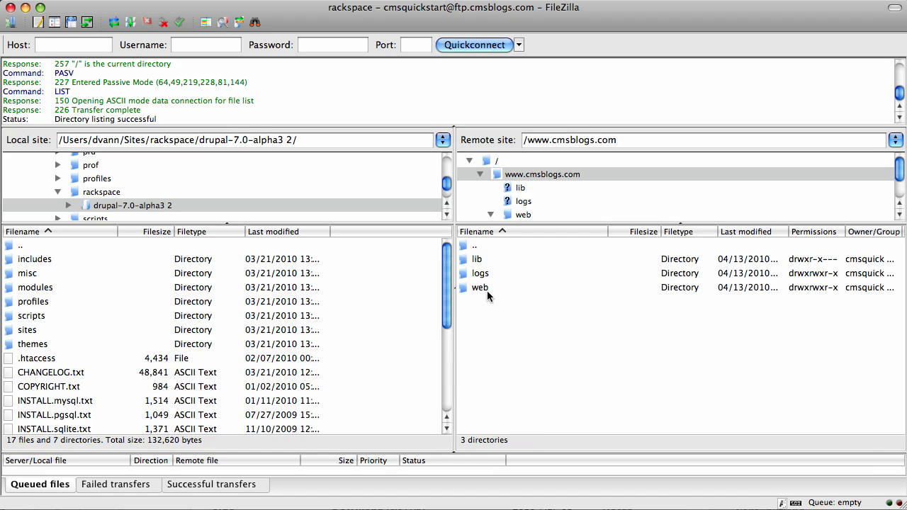
double_click(464, 287)
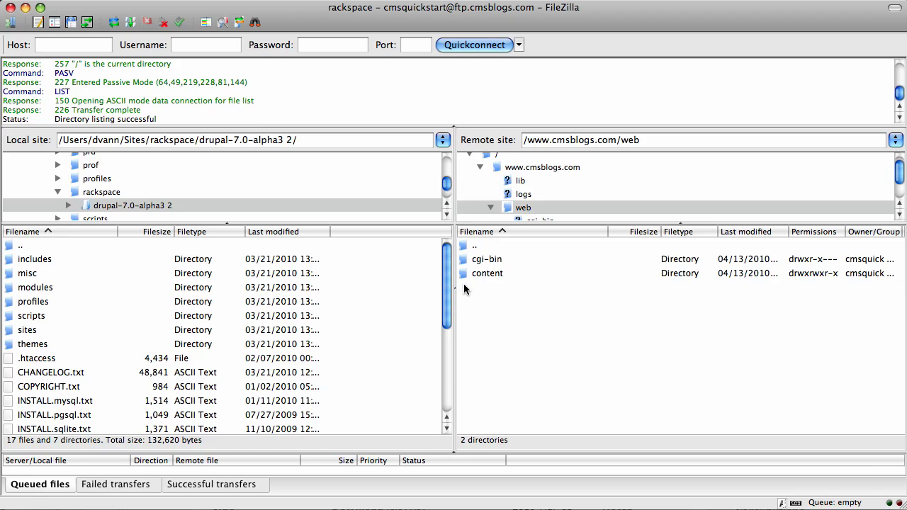
double_click(464, 276)
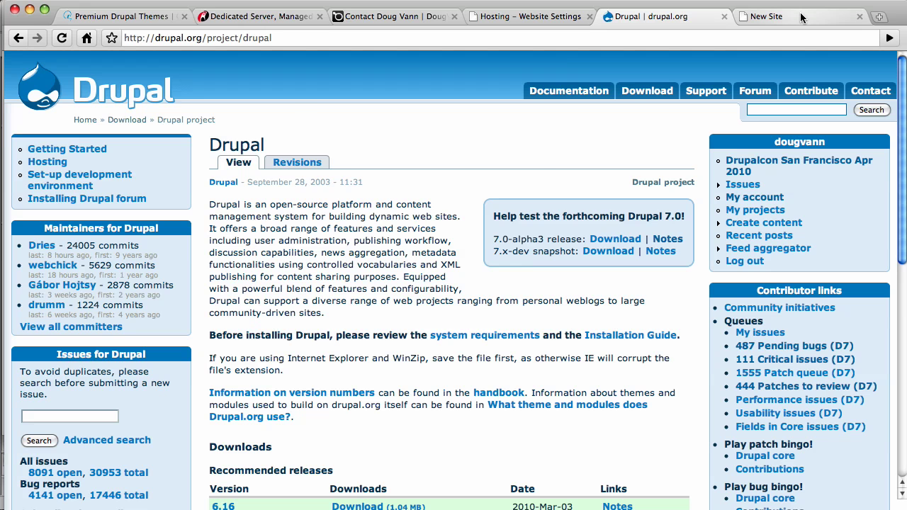
View the cmsblogs.com placeholder page in the New Site tab.
left_click(802, 17)
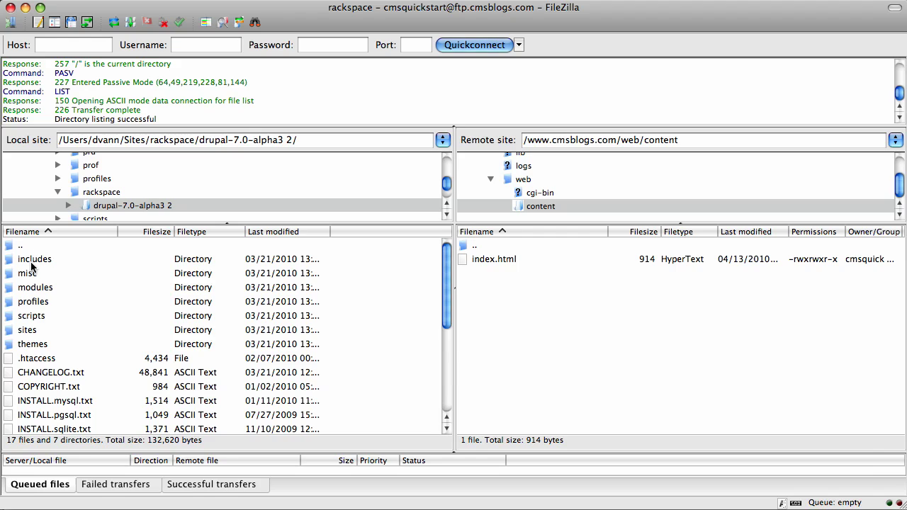
Select every file and folder in local drupal-7.0-alpha3 2 and drag them onto remote /web/content.
left_click(31, 263)
left_click(31, 263)
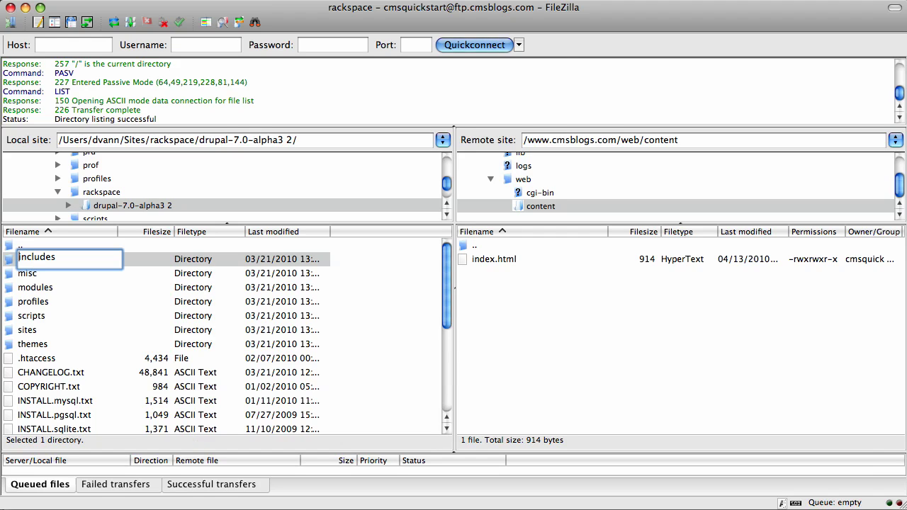
left_click(10, 264)
key("shift+Down")
key("shift+Down")
key("shift+Down")
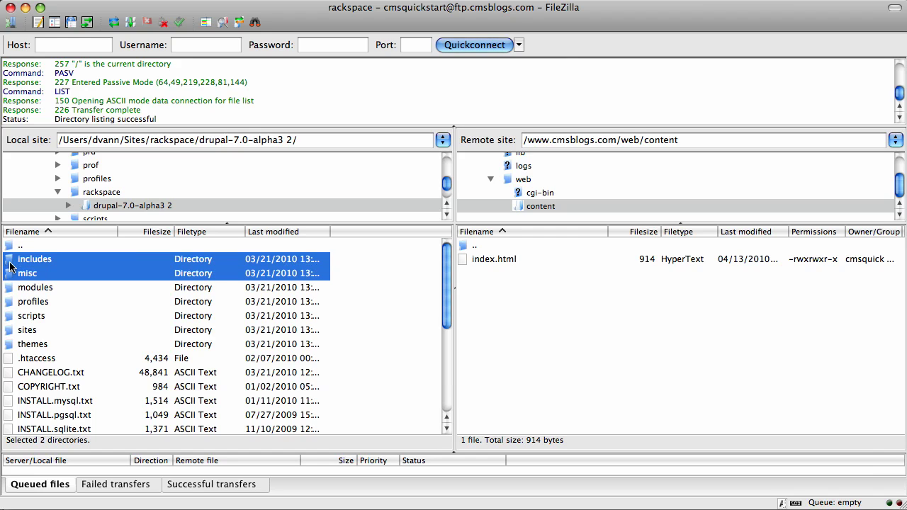
key("shift+Down")
key("shift+Down")
key("shift+Down")
key("shift+Down")
key("shift+Down")
key("shift+Down")
key("shift+Down")
key("shift+Down")
key("shift+Down")
key("shift+Down")
key("shift+Down")
key("shift+Down")
key("shift+Down")
key("shift+Down")
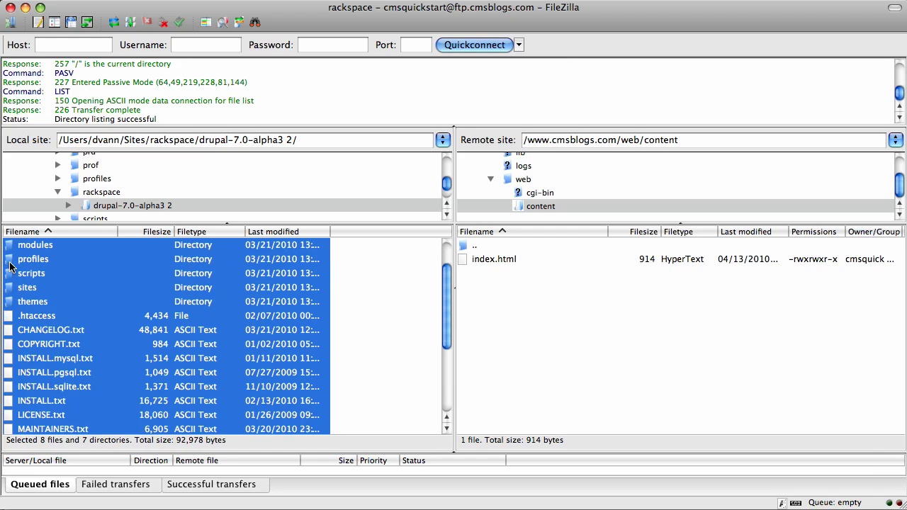
key("shift+Down")
key("shift+Down")
key("shift+Down")
key("shift+Down")
key("shift+Down")
key("shift+Down")
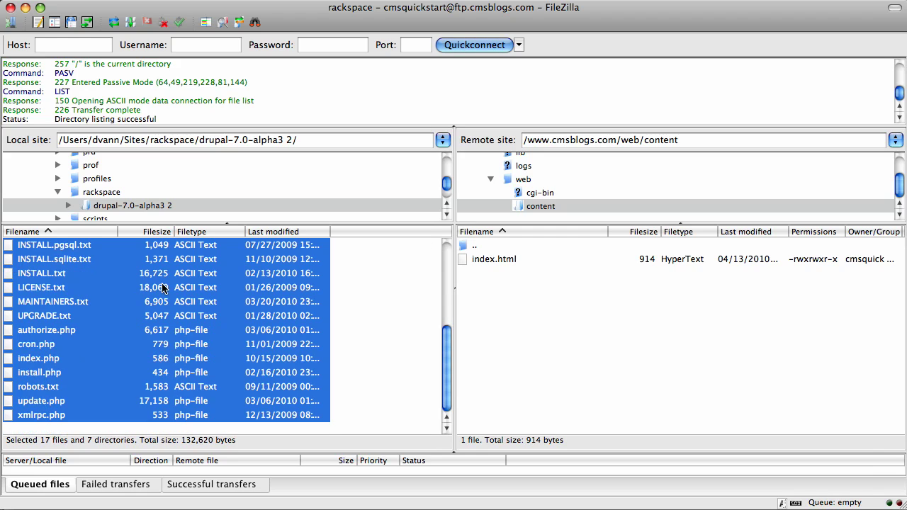
left_click_drag(160, 287, 554, 350)
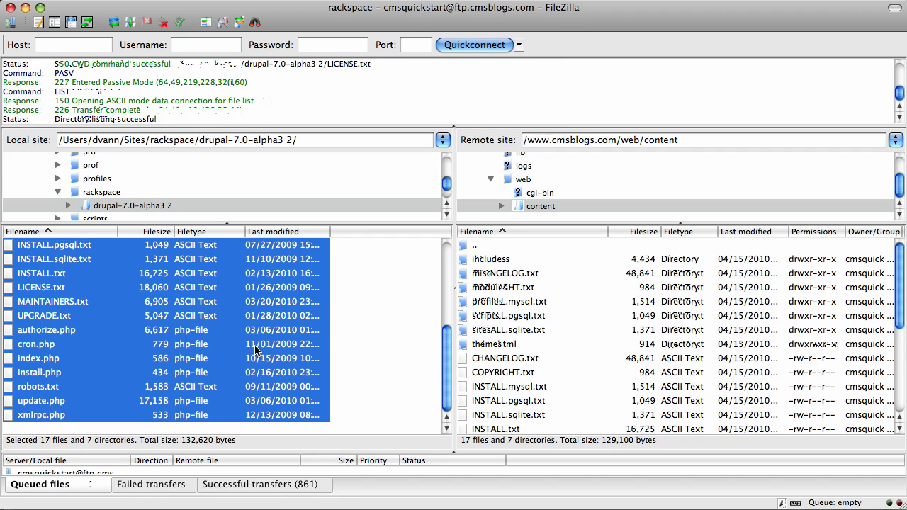
Open the remote sites/default folder containing default.settings.php.
double_click(467, 332)
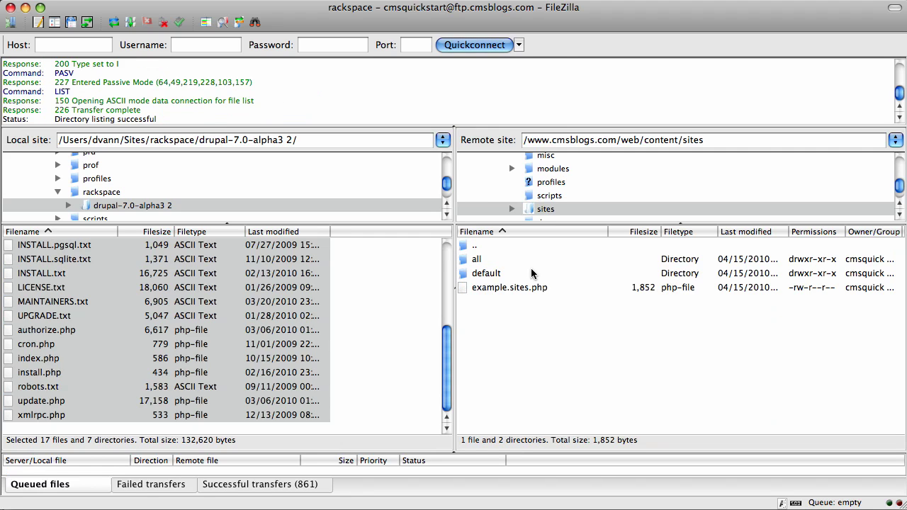
double_click(467, 274)
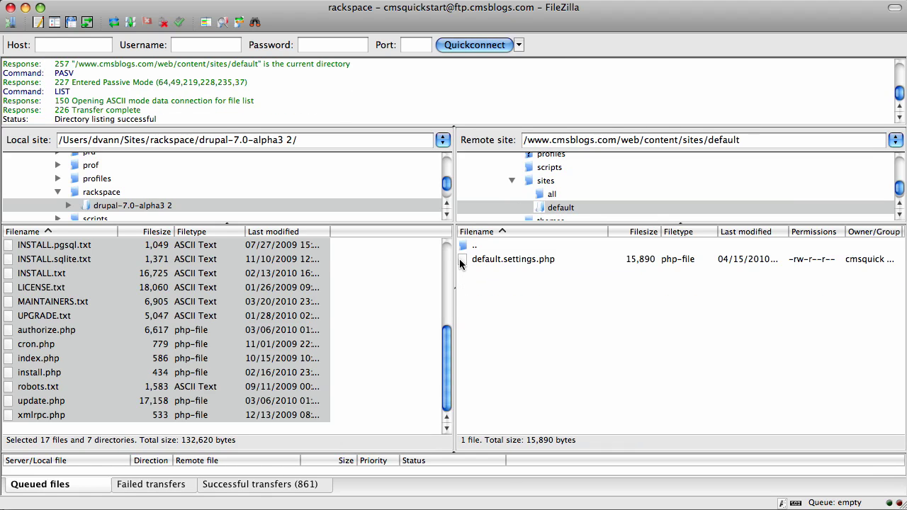
left_click(464, 262)
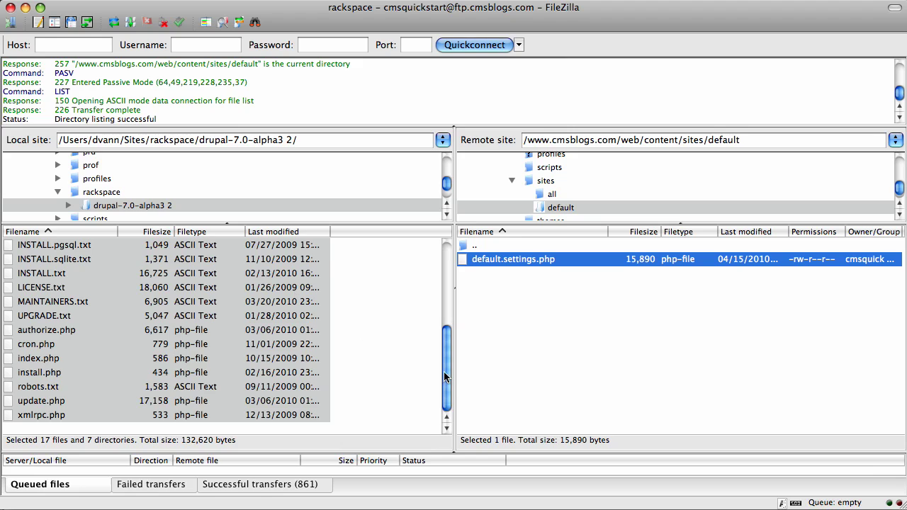
left_click_drag(448, 376, 448, 306)
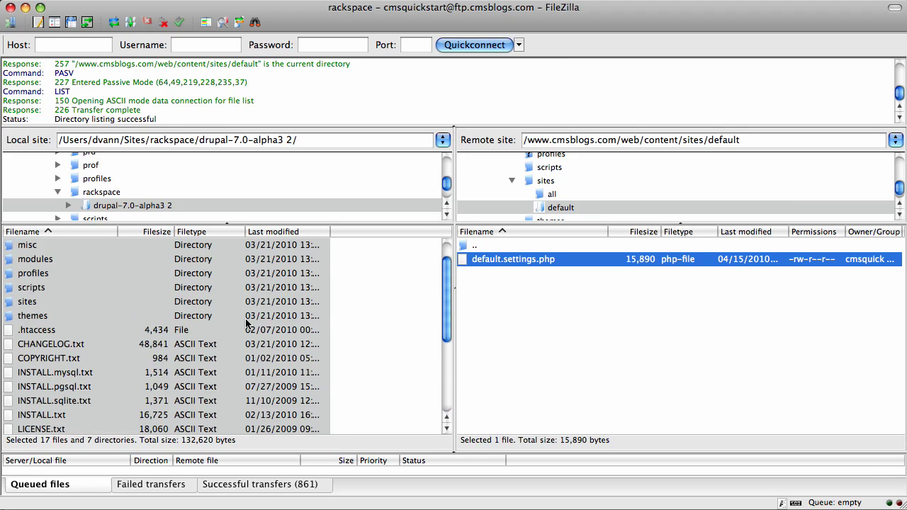
Rename local sites/default/default.settings.php to settings.php and upload it to the remote default folder.
double_click(13, 305)
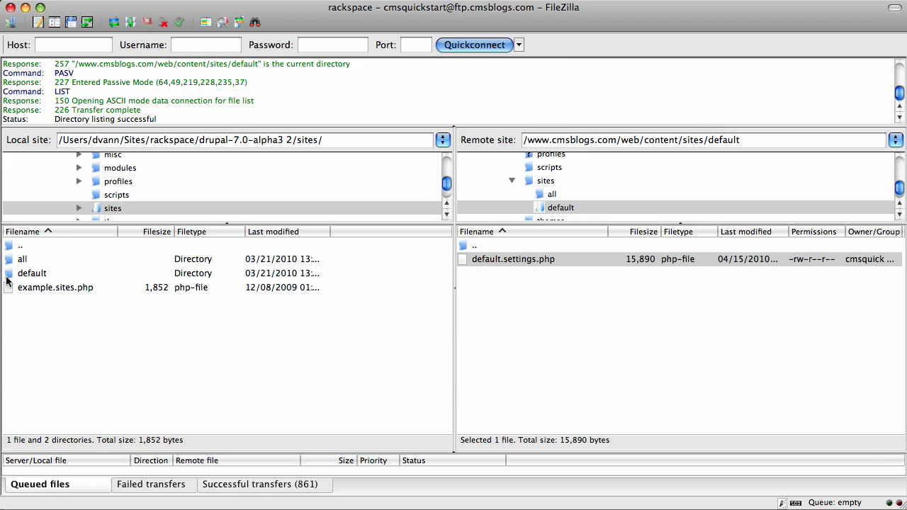
double_click(22, 274)
left_click(26, 260)
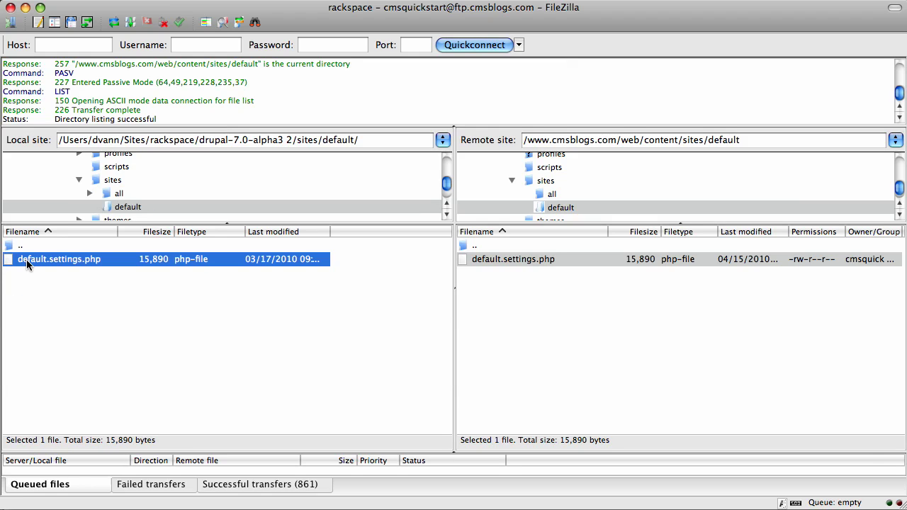
left_click(26, 259)
key("Delete")
key("Delete")
key("Delete")
key("Delete")
key("Delete")
key("Delete")
key("Delete")
key("Delete")
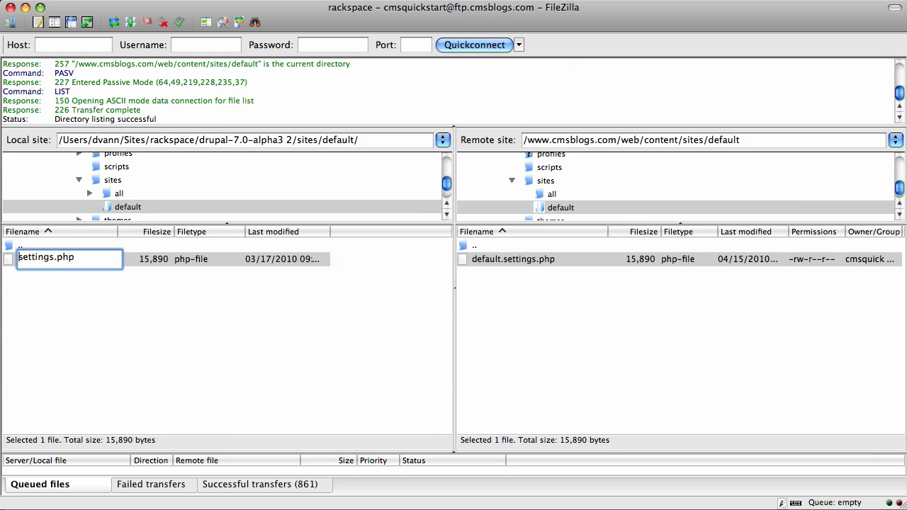
key("Return")
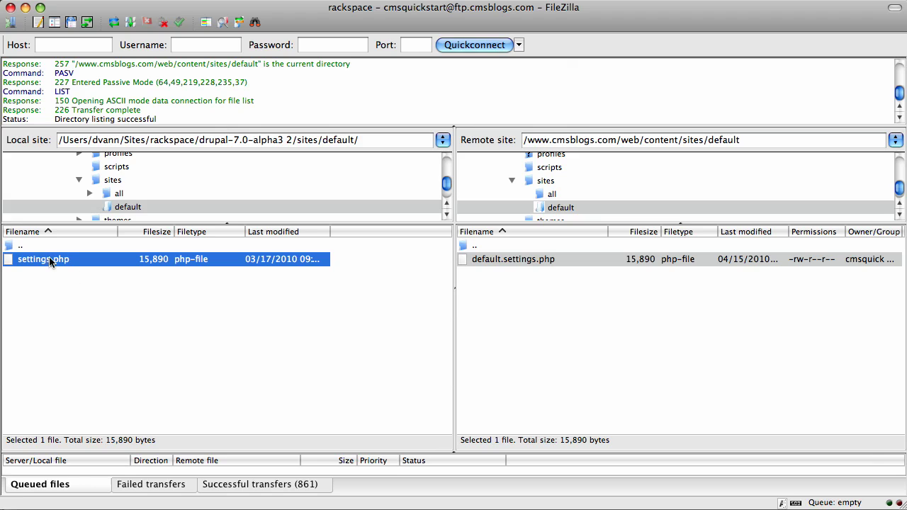
left_click_drag(50, 262, 602, 329)
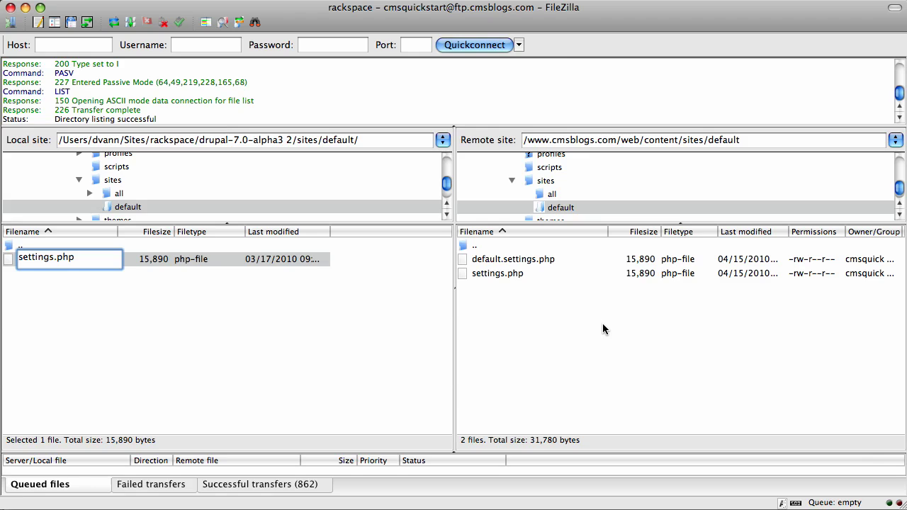
Add group write permission to the remote settings.php, making it 664.
left_click(498, 274)
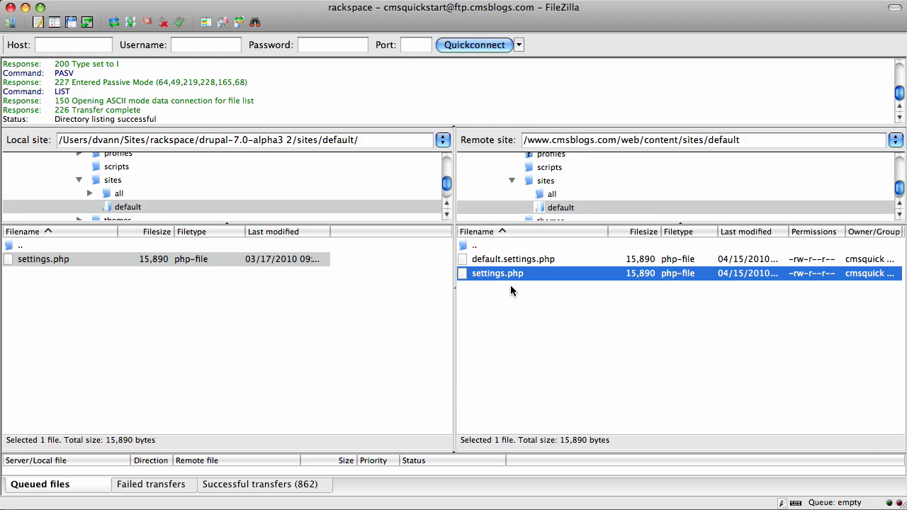
right_click(464, 273)
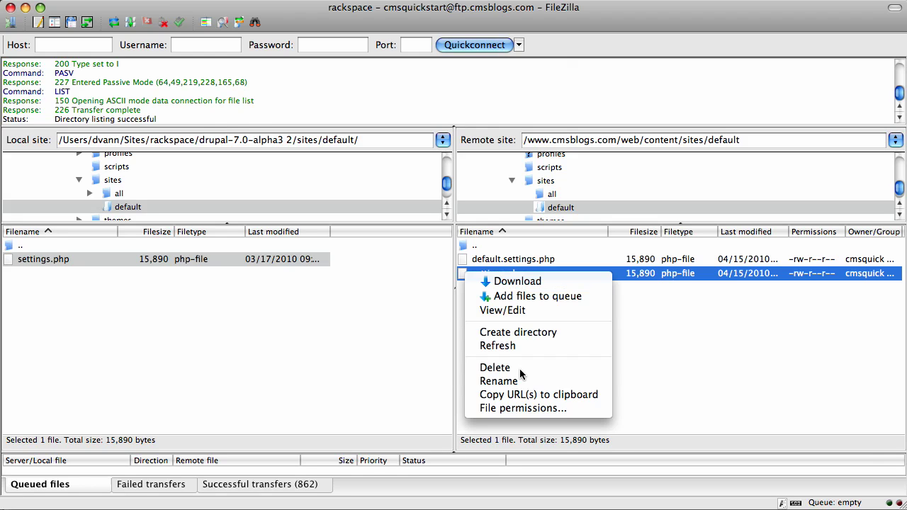
left_click(524, 408)
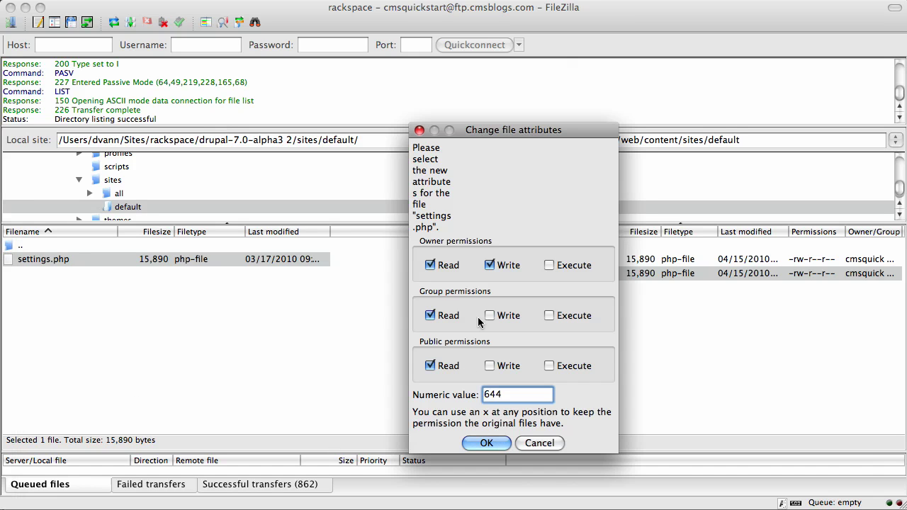
left_click(490, 315)
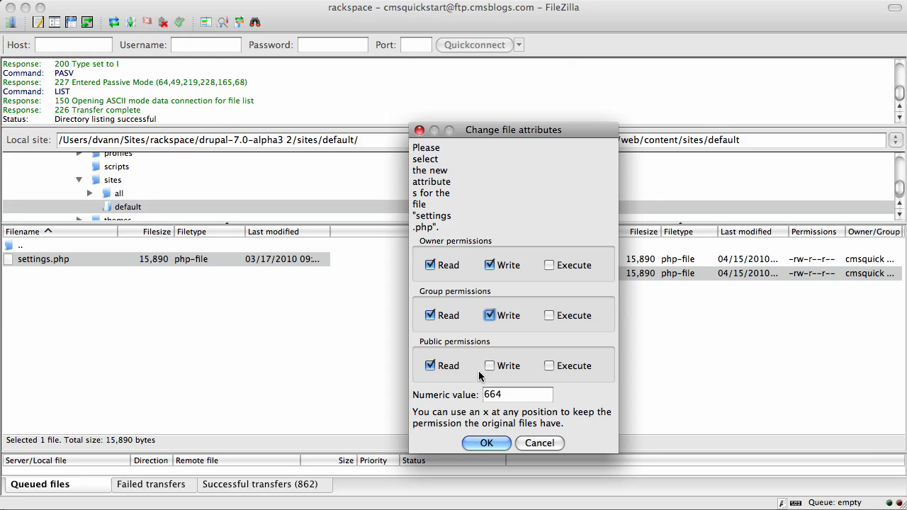
left_click(483, 443)
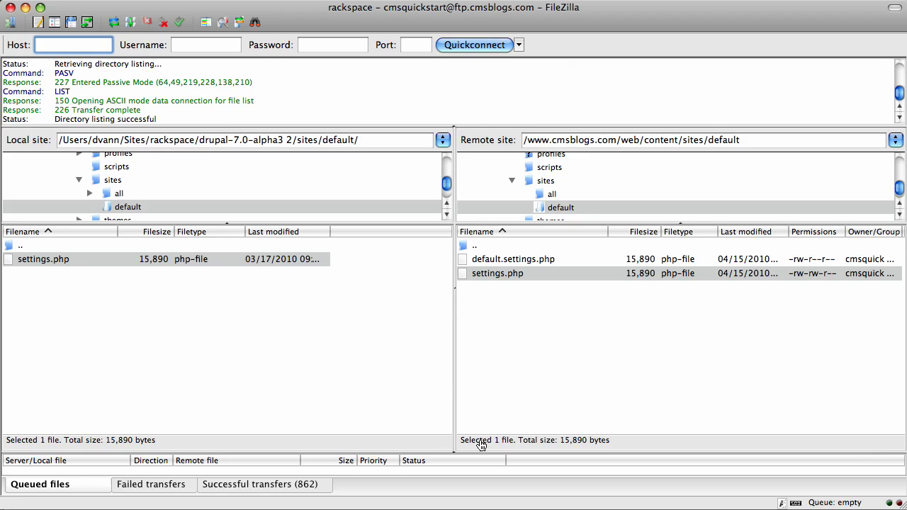
Add a new MySQL 5 database with the CMSQS suffix in the control panel.
key("super+Tab")
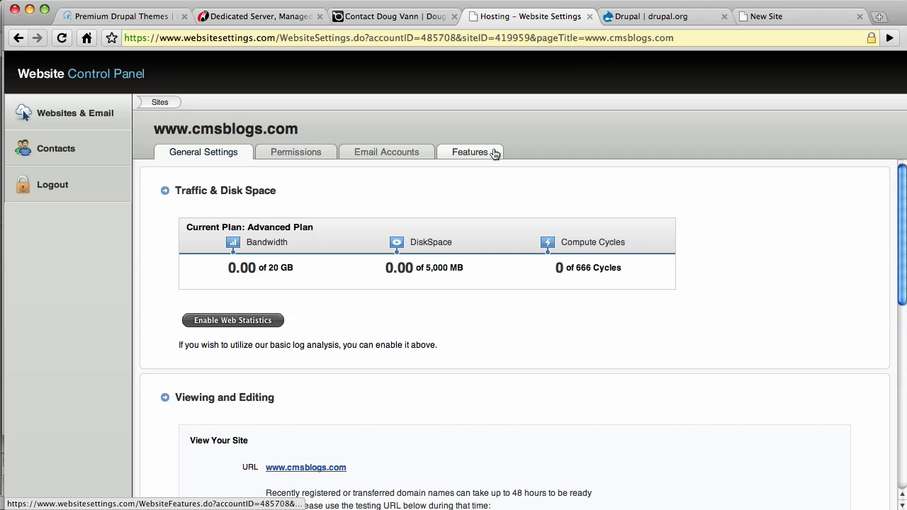
left_click(488, 151)
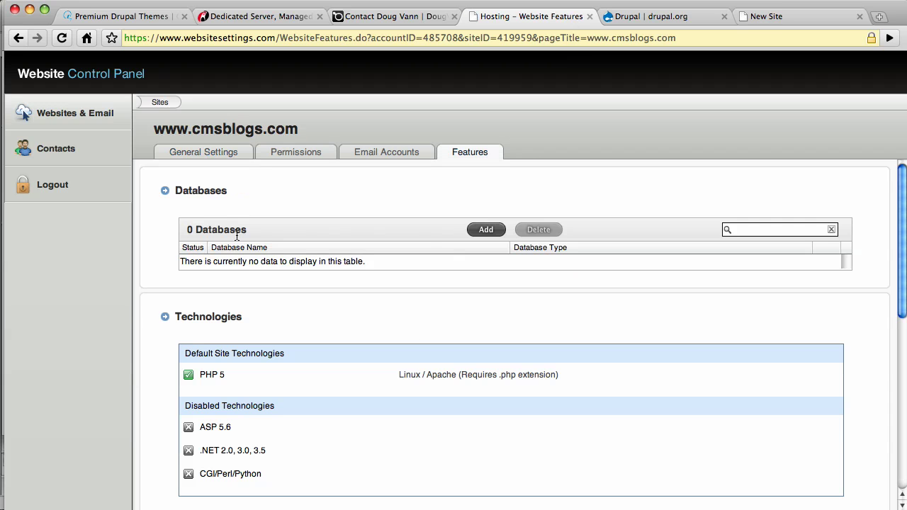
left_click(484, 230)
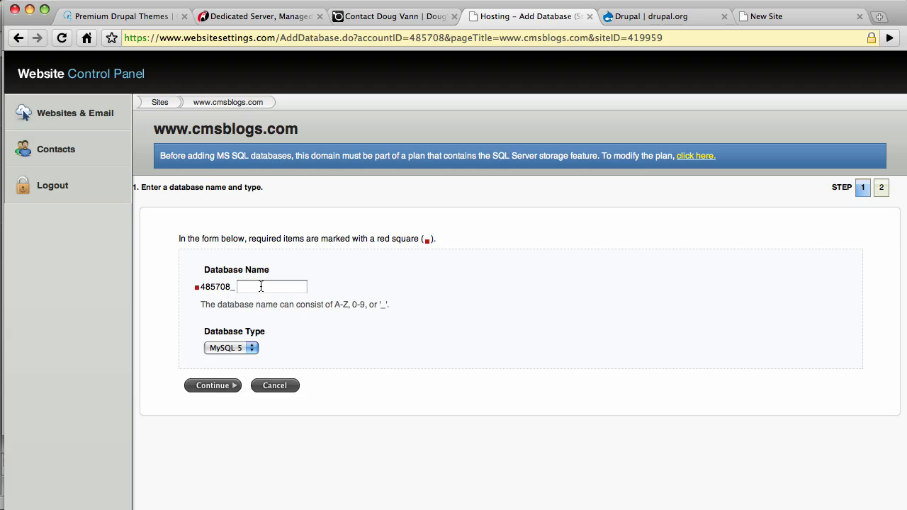
left_click(261, 286)
type("CMSQS")
left_click(290, 344)
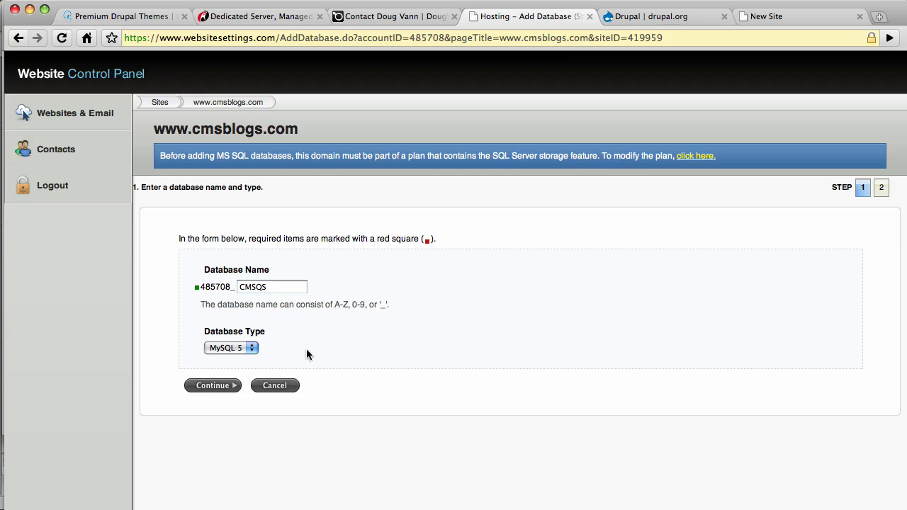
left_click(233, 385)
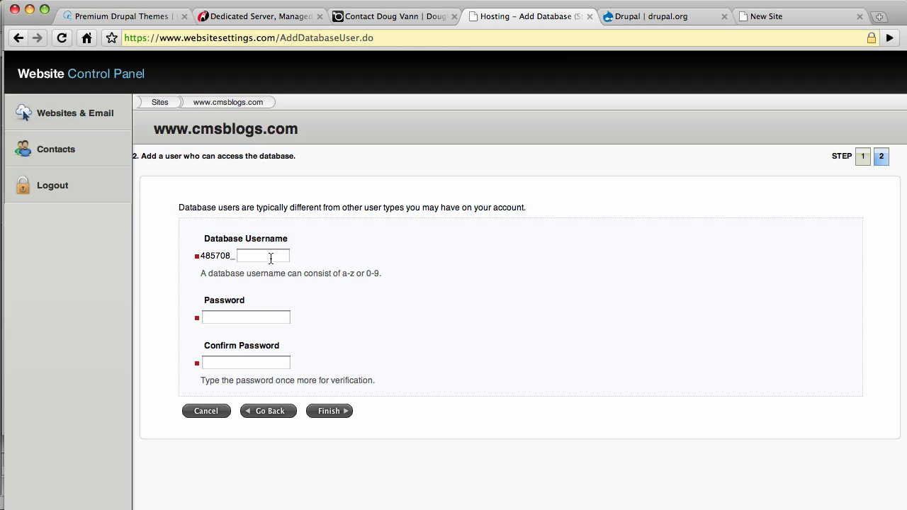
Create its database user with a username and confirmed password, then finish.
left_click(271, 258)
type("user")
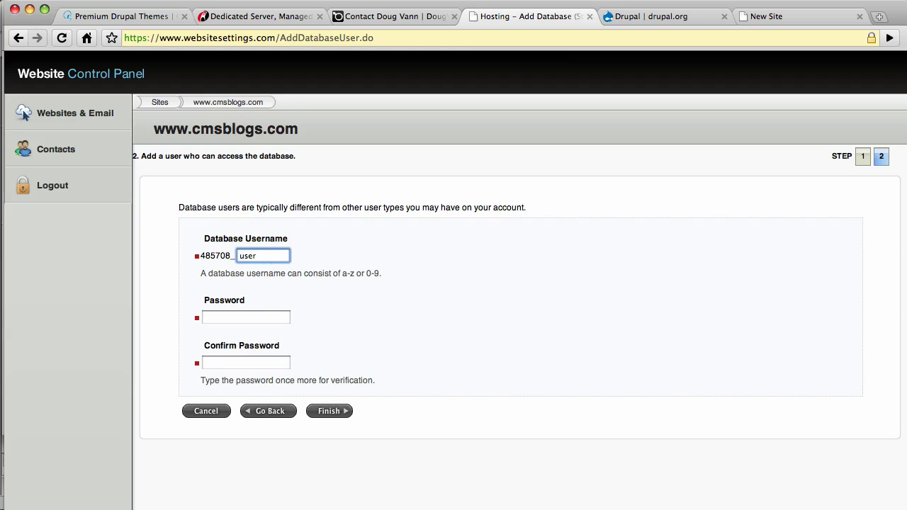
left_click(246, 317)
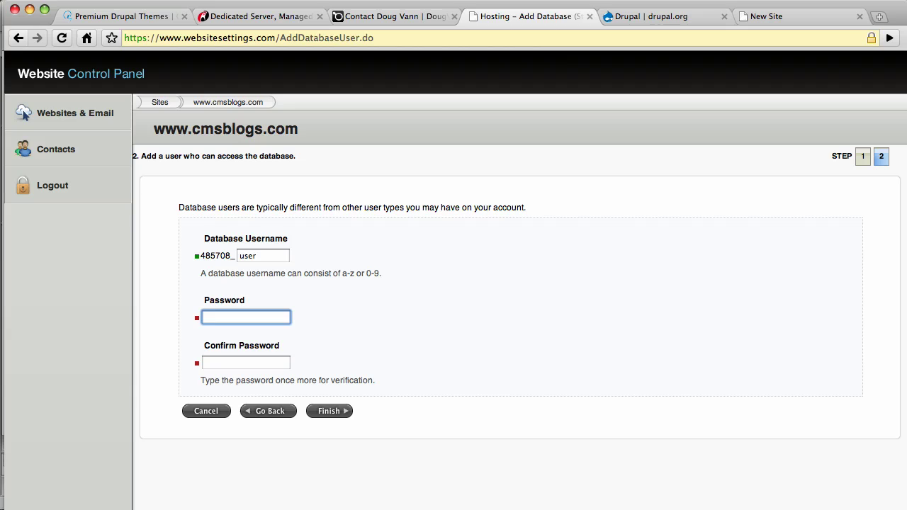
type("•••••••••")
key("Tab")
type("•••••••••")
left_click(328, 412)
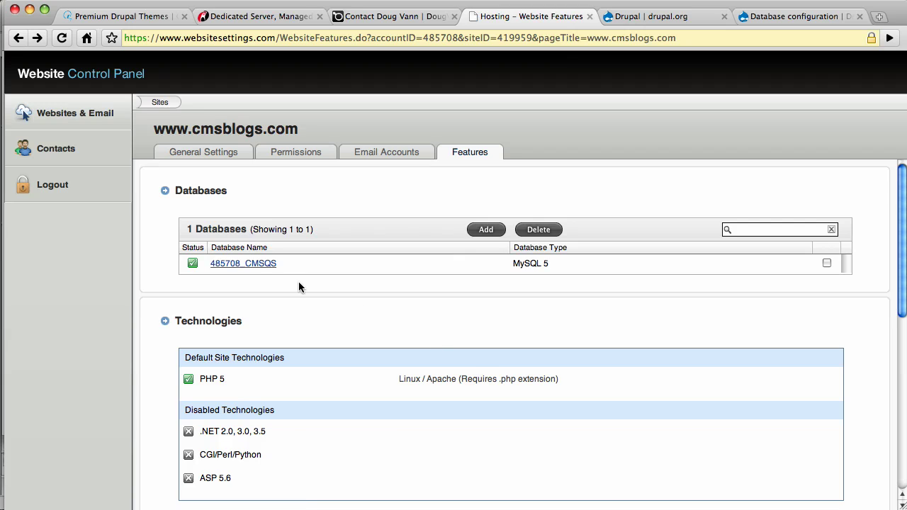
Open the 485708_CMSQS database details and select its hostname for copying.
left_click(231, 266)
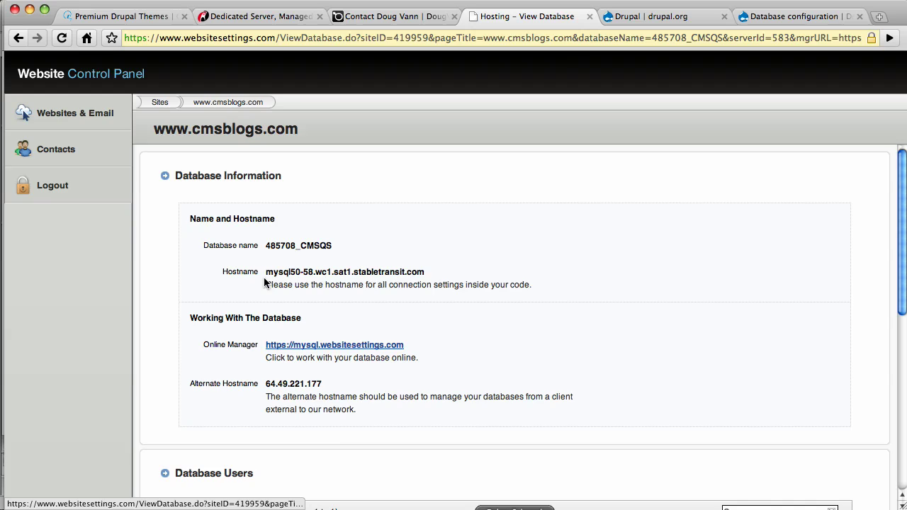
left_click_drag(426, 273, 270, 271)
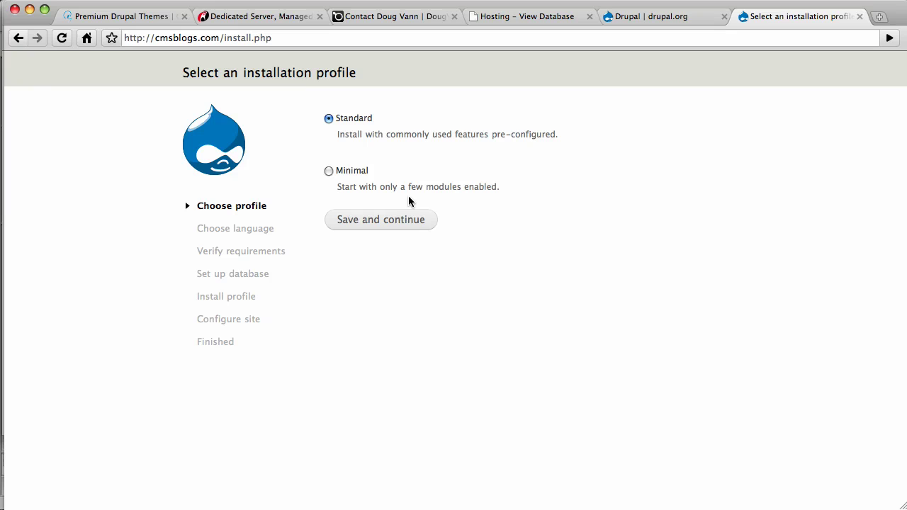
Continue the Drupal installer with the Standard profile and English (built-in) language.
left_click(386, 217)
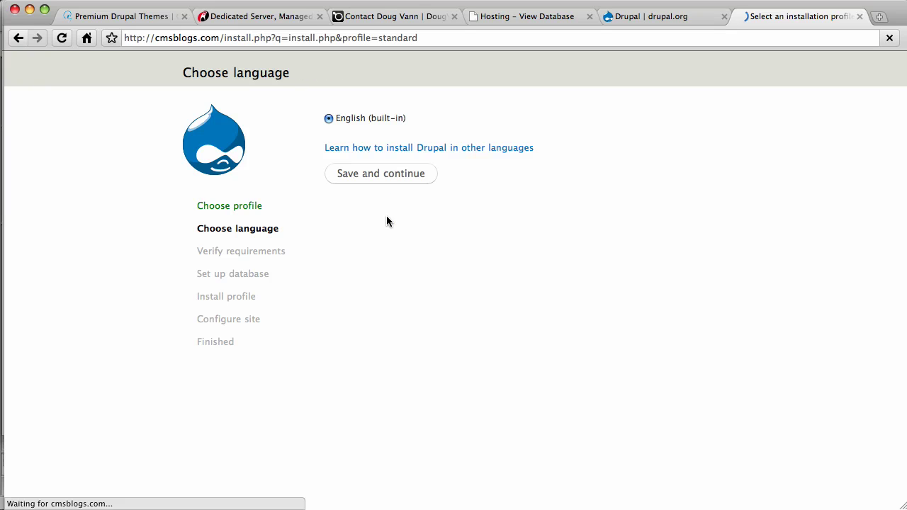
left_click(390, 175)
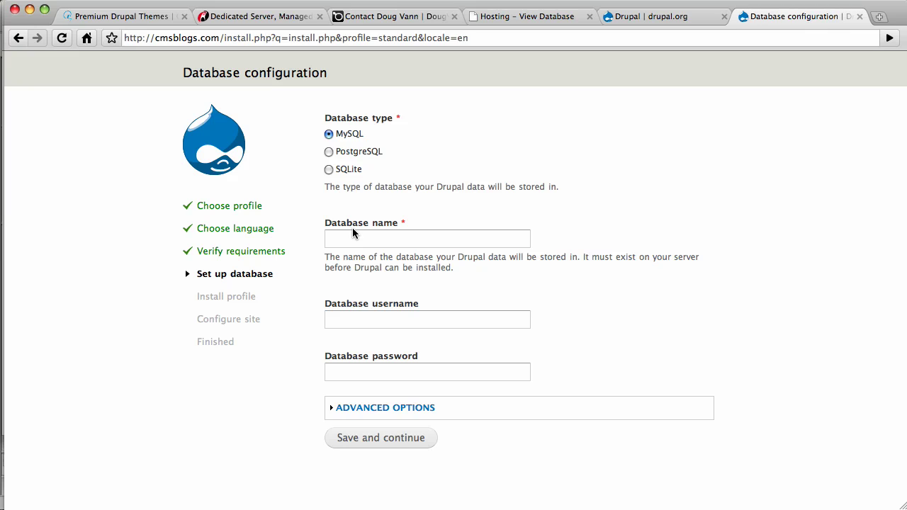
Enter the hosted database name, the database username and the database password from the hosting details.
left_click(546, 17)
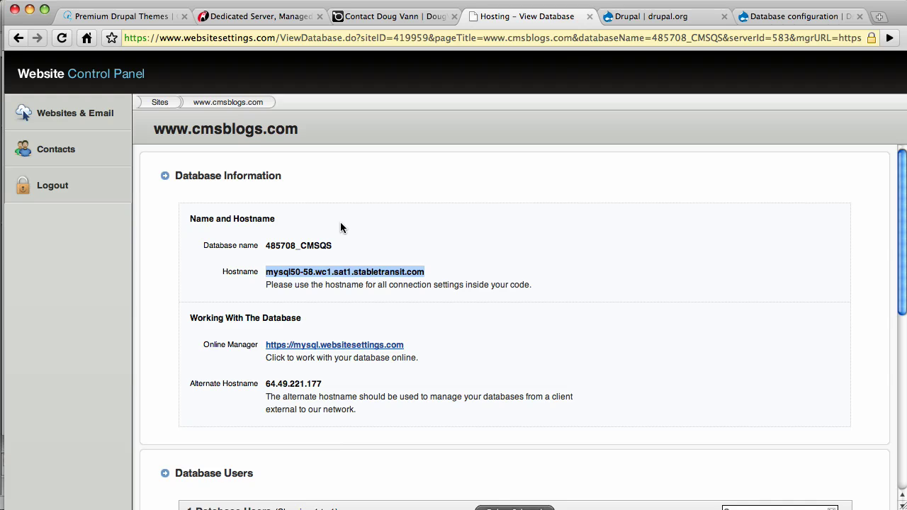
left_click_drag(333, 244, 267, 245)
key("super+c")
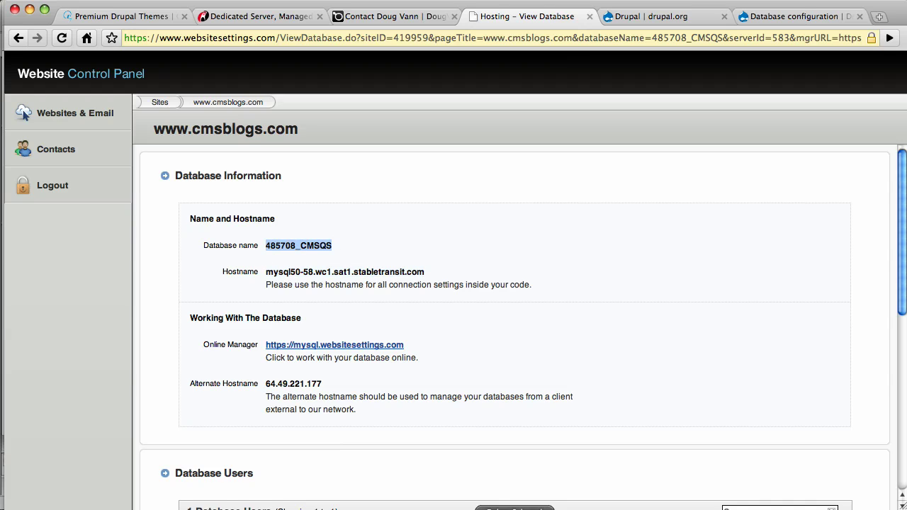
left_click(801, 14)
left_click(434, 238)
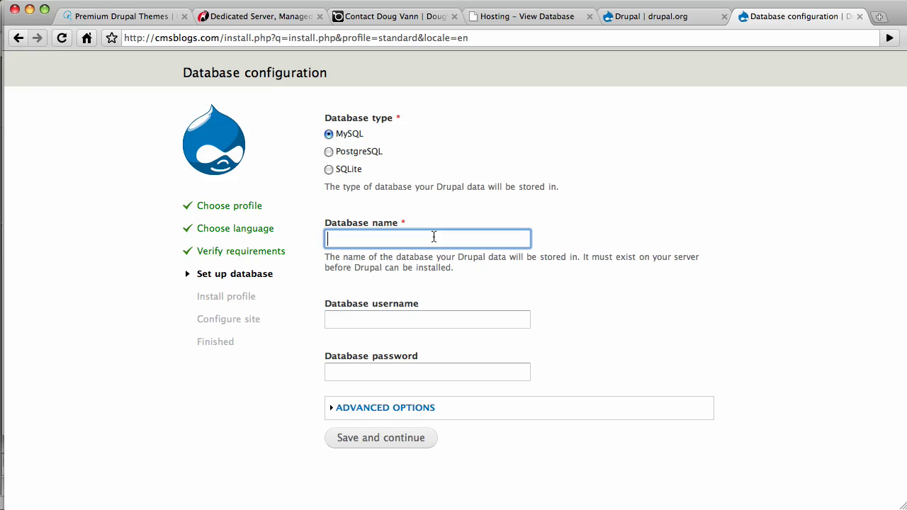
key("super+v")
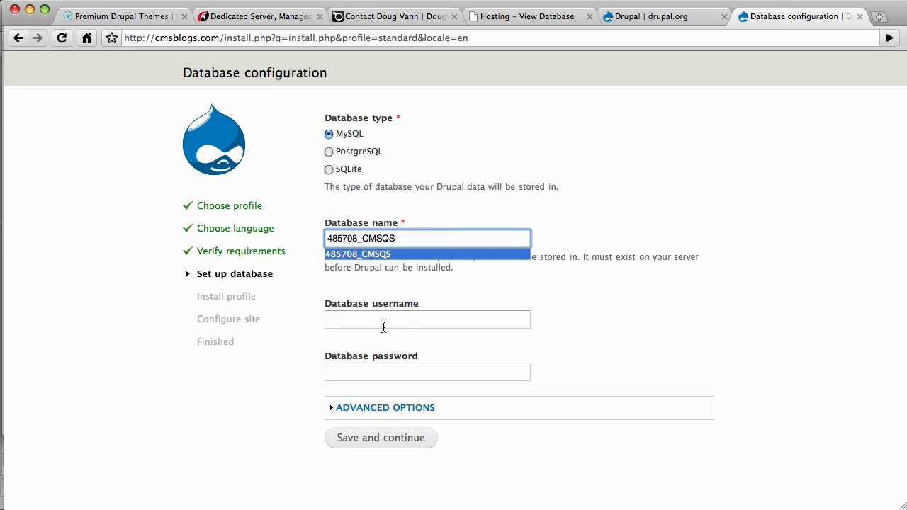
left_click(382, 323)
key("super+v")
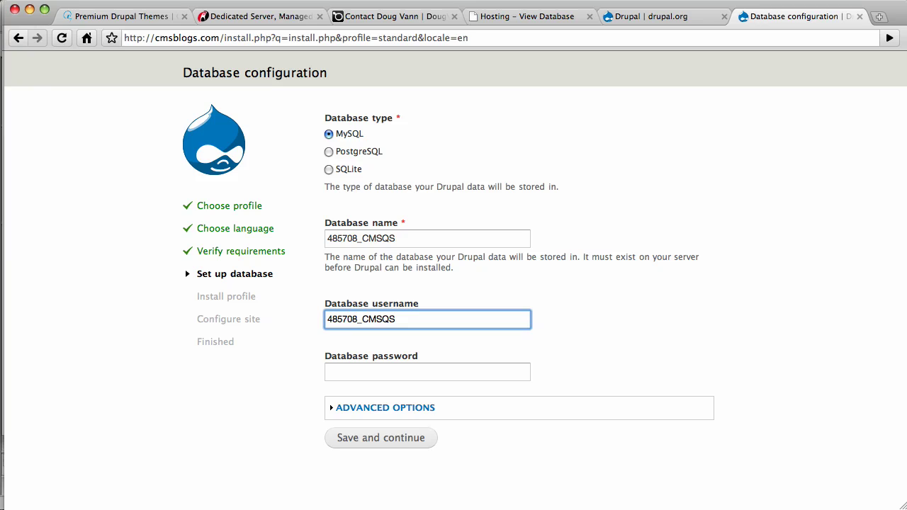
key("BackSpace")
key("BackSpace")
key("BackSpace")
key("BackSpace")
key("BackSpace")
type("user")
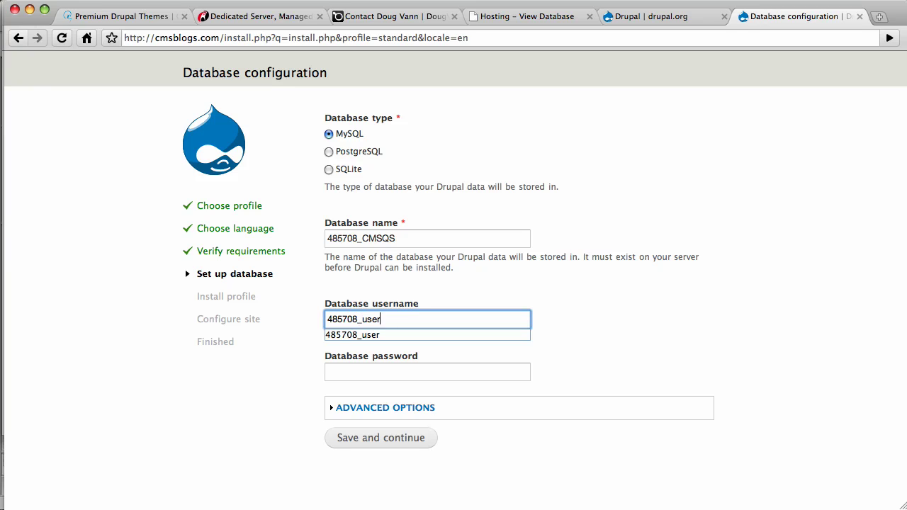
key("Tab")
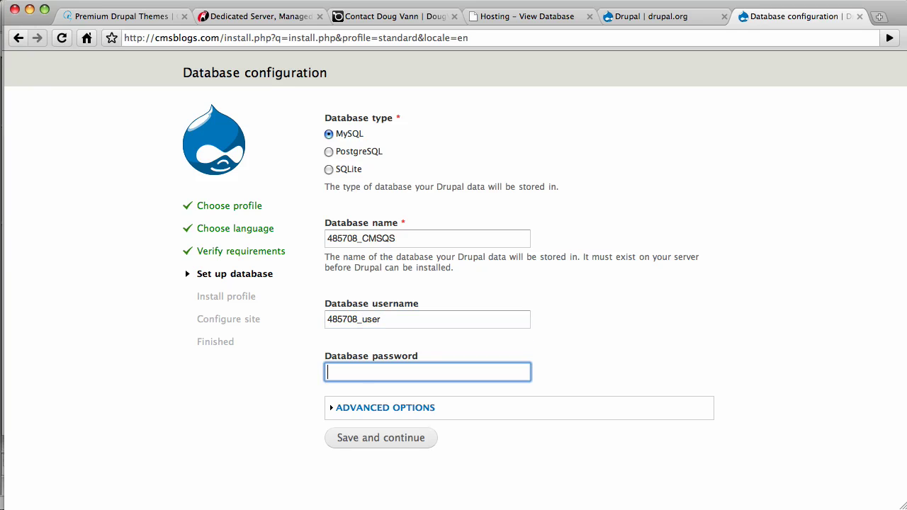
type("**********")
Set the database host to mysql50-58.wc1.sat1.stabletransit.com under Advanced Options and save to start installing.
left_click(376, 415)
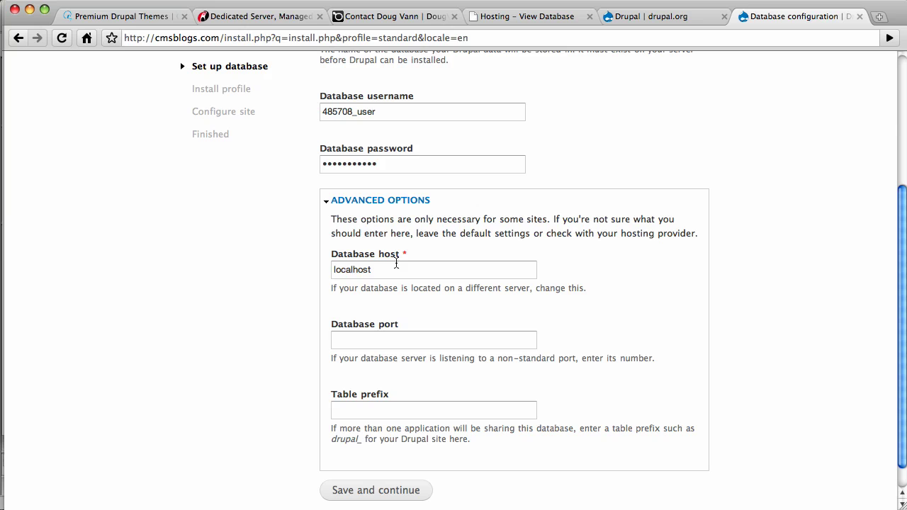
left_click_drag(403, 264, 301, 272)
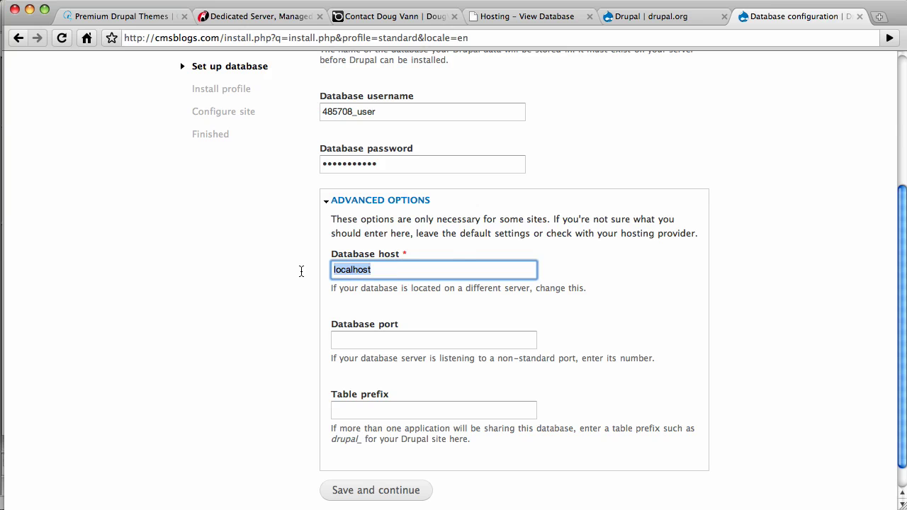
key("BackSpace")
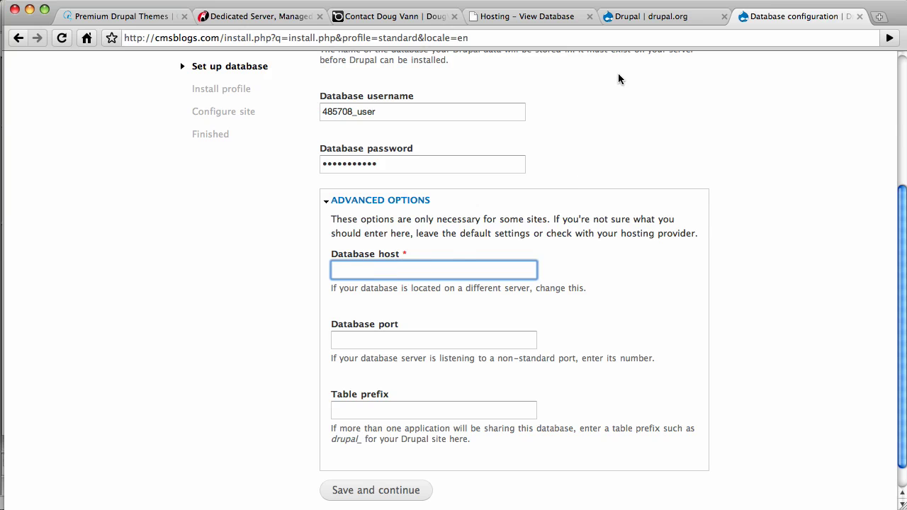
left_click(535, 17)
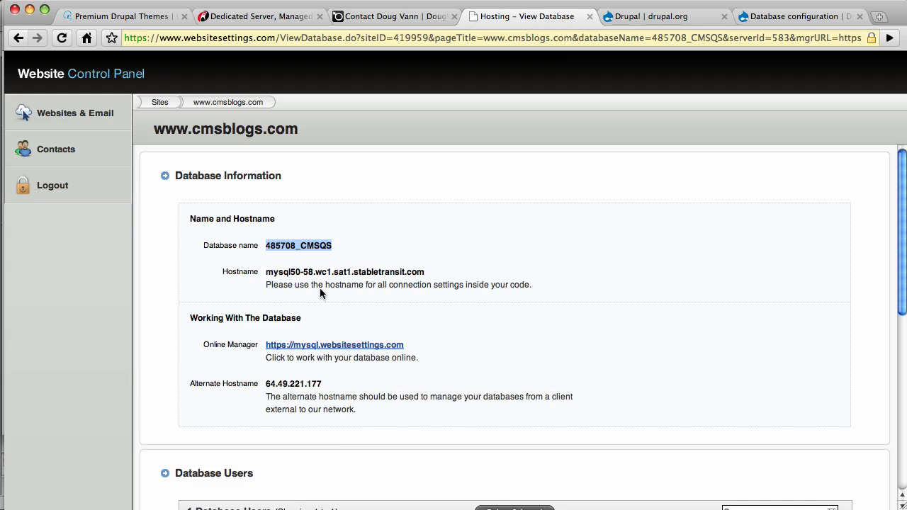
triple_click(423, 270)
key("super+c")
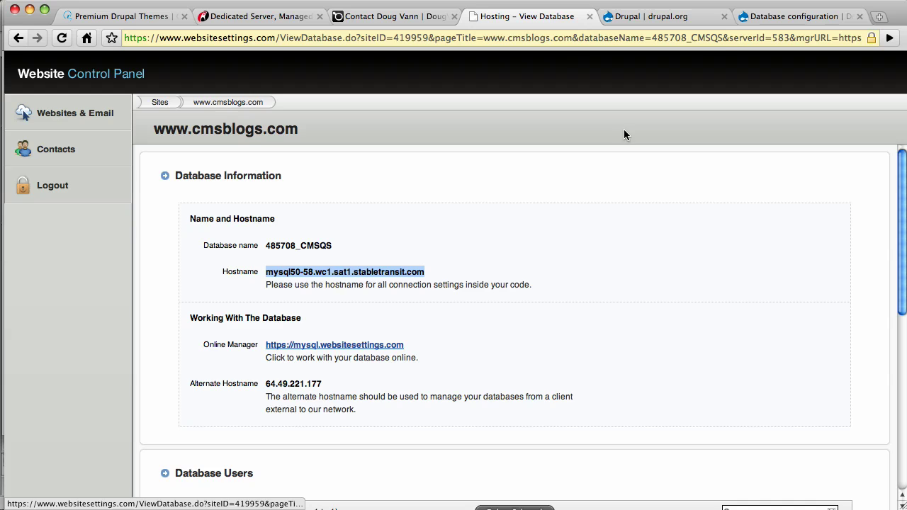
left_click(744, 15)
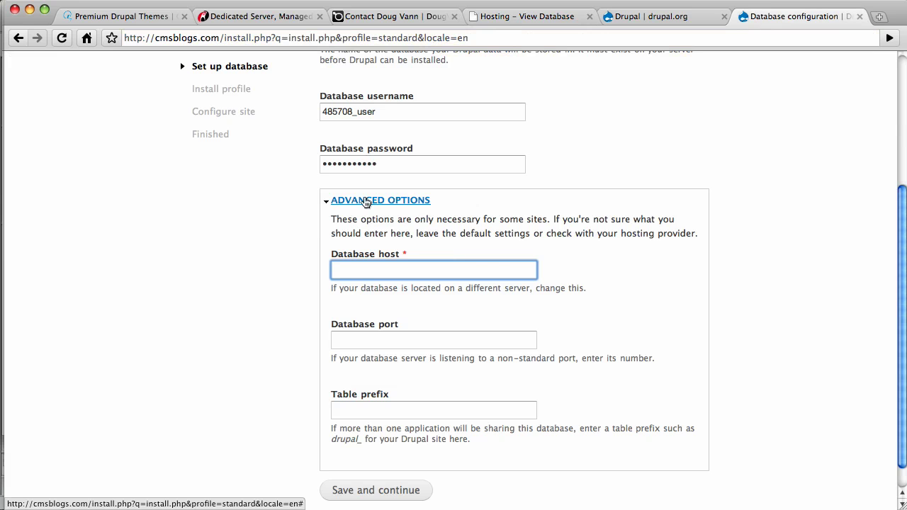
key("super+v")
left_click(374, 489)
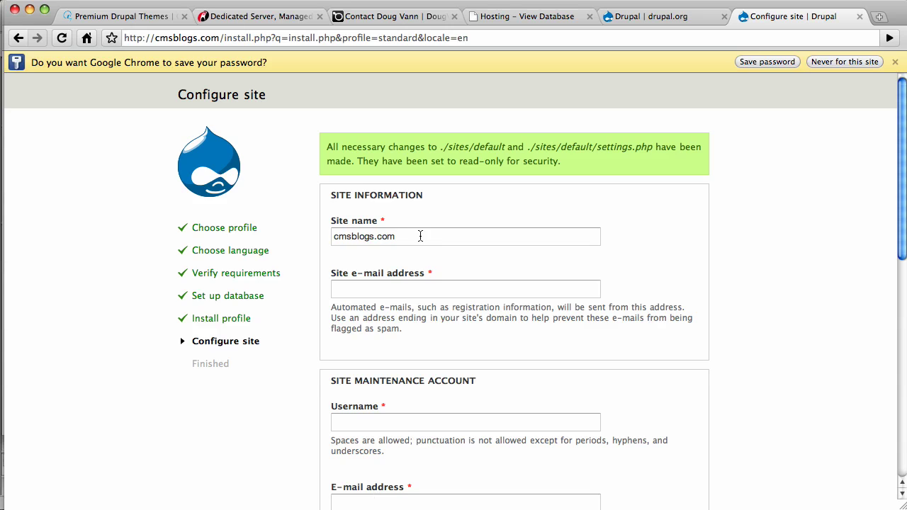
Fill in the site e-mail, admin username, and the admin password with its confirmation.
left_click_drag(420, 235, 374, 236)
left_click_drag(294, 234, 292, 235)
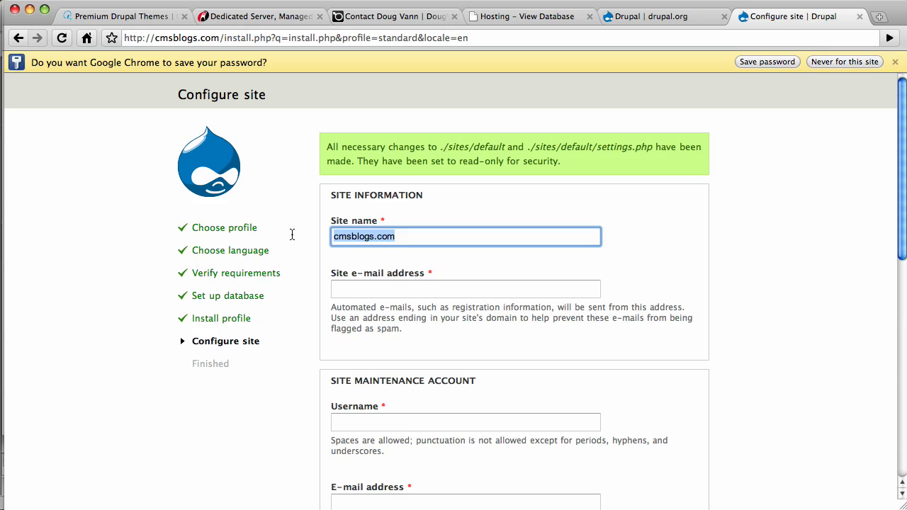
key("Tab")
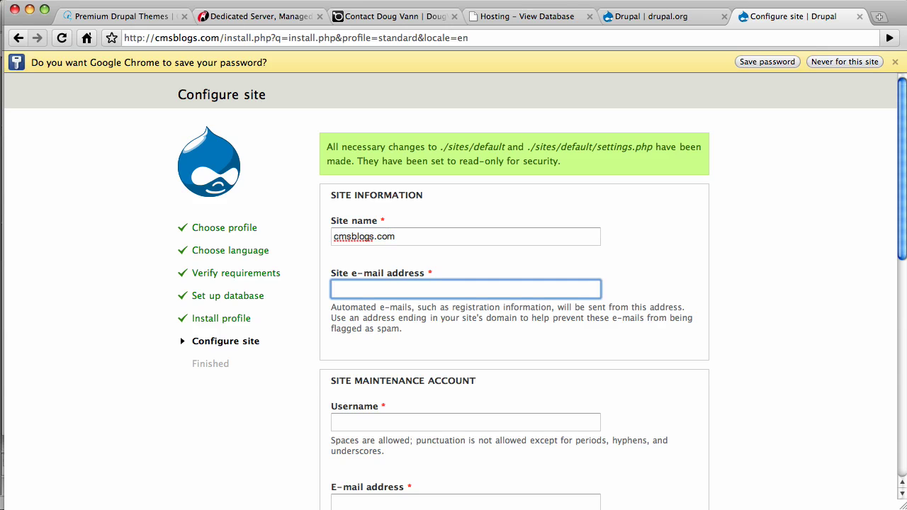
type("syso")
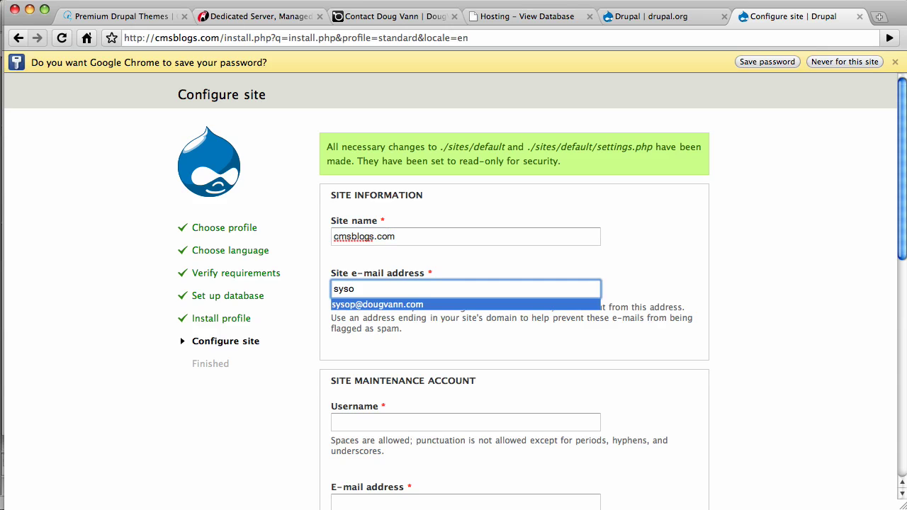
key("Tab")
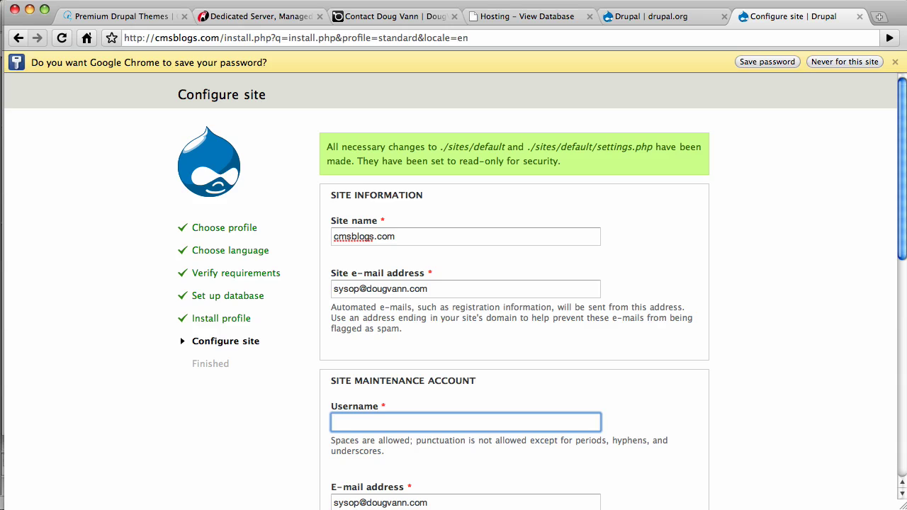
type("admin")
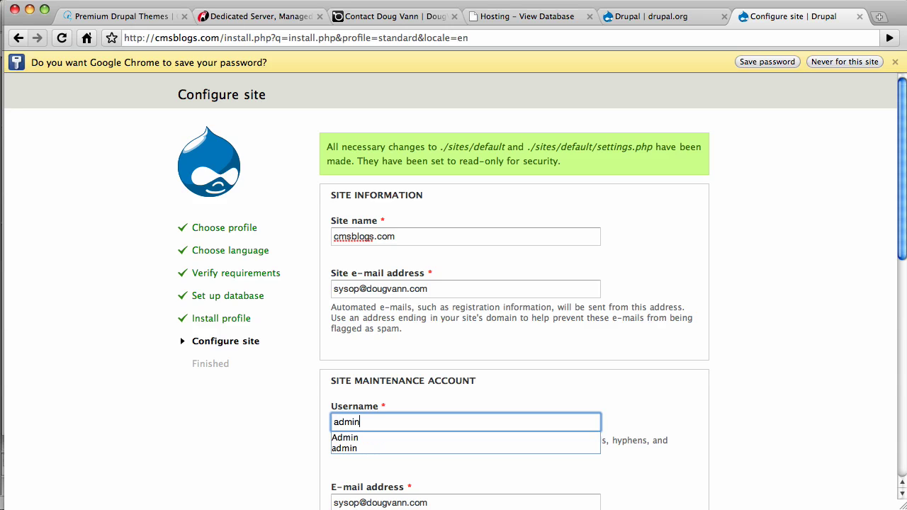
key("Tab")
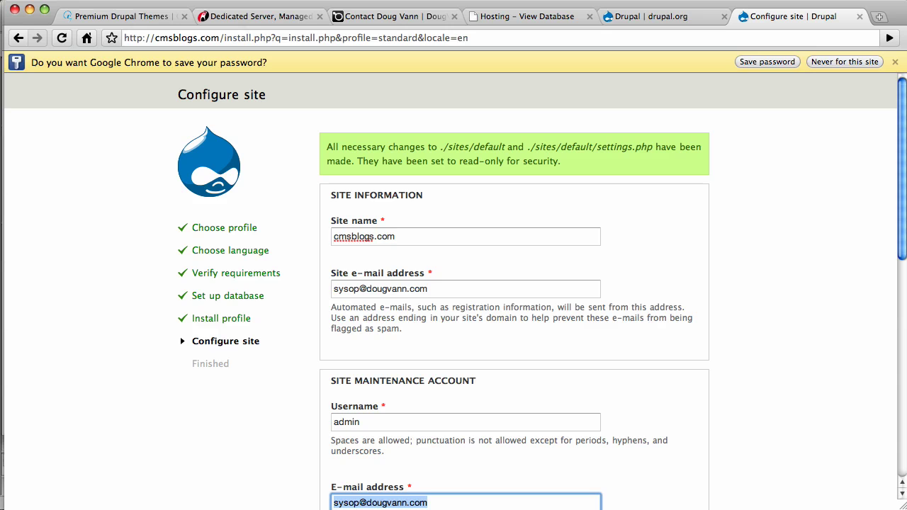
left_click_drag(904, 234, 903, 249)
scroll(568, 293, "down", 5)
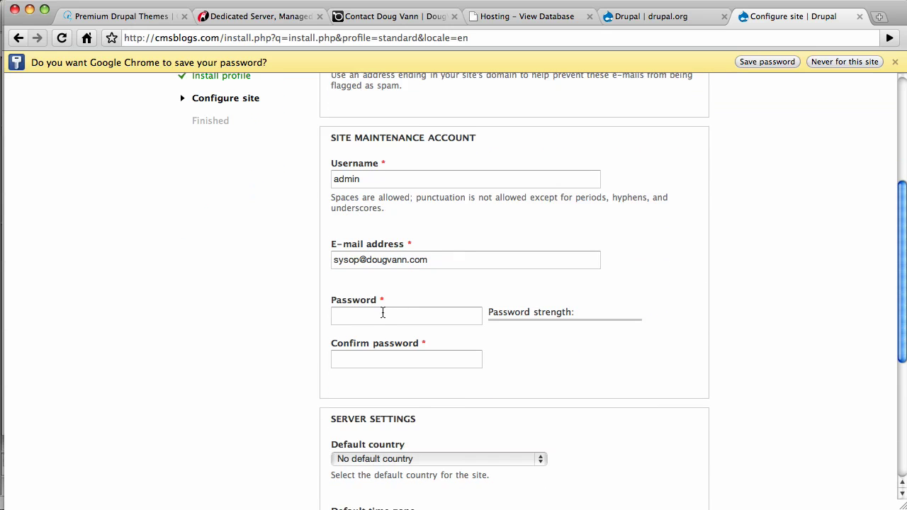
left_click(382, 313)
type("123456789")
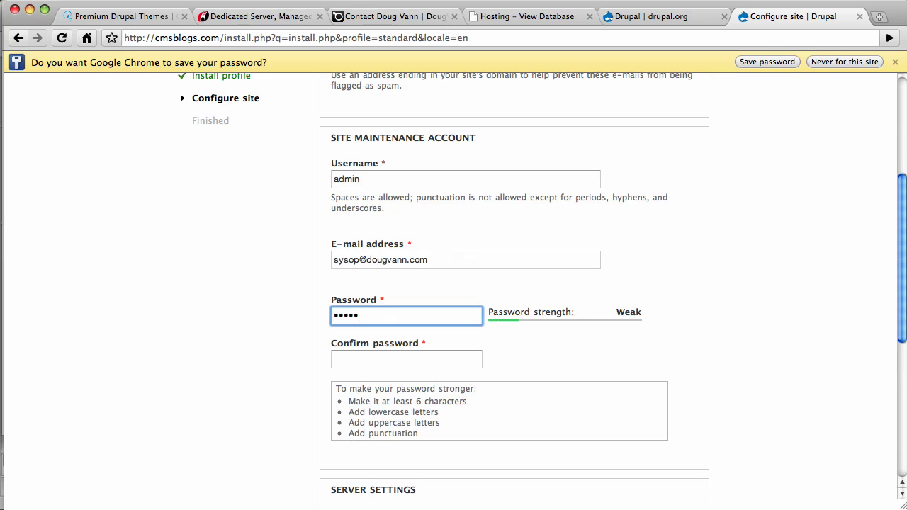
key("Tab")
type("123456789")
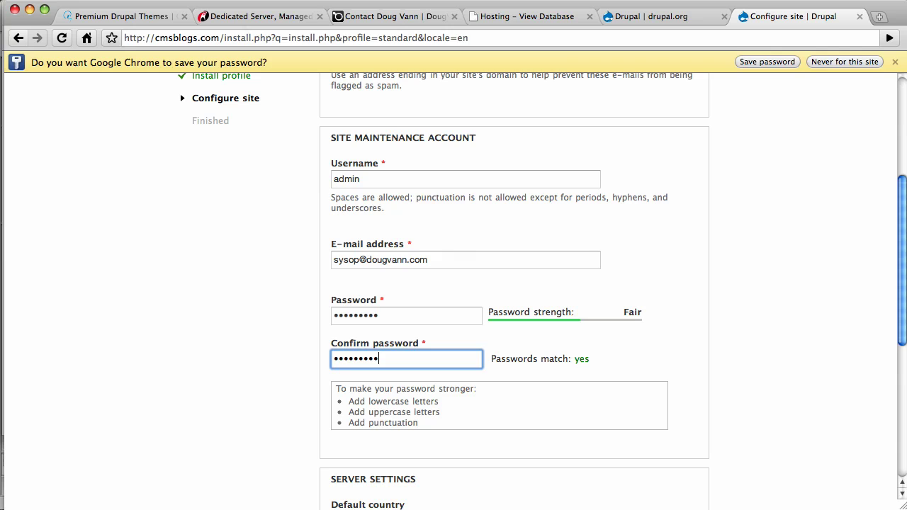
Choose United States as the default country and submit the site configuration.
scroll(898, 312, "down", 3)
scroll(898, 312, "down", 3)
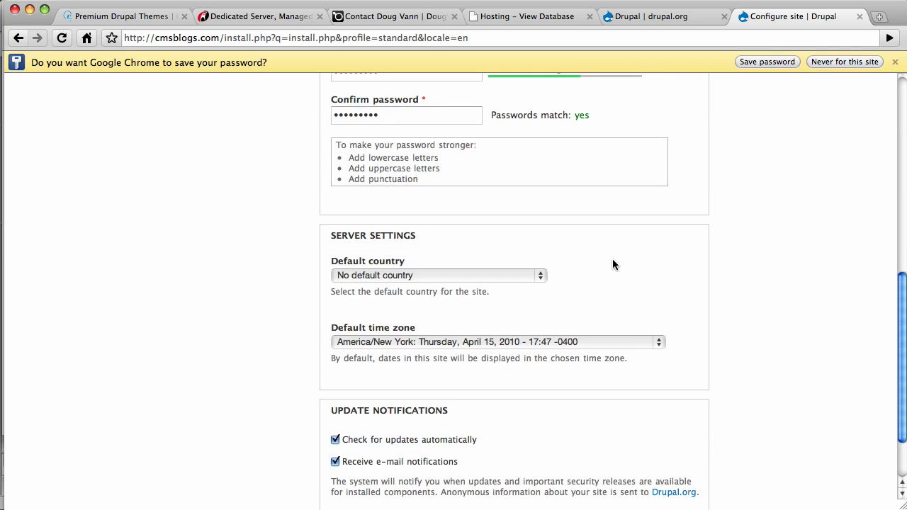
left_click(540, 276)
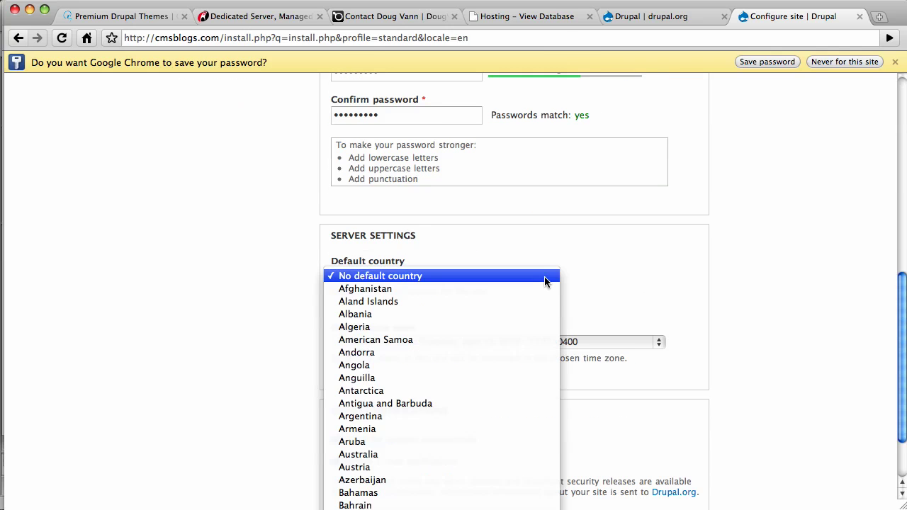
scroll(544, 281, "down", 20)
scroll(431, 472, "down", 3)
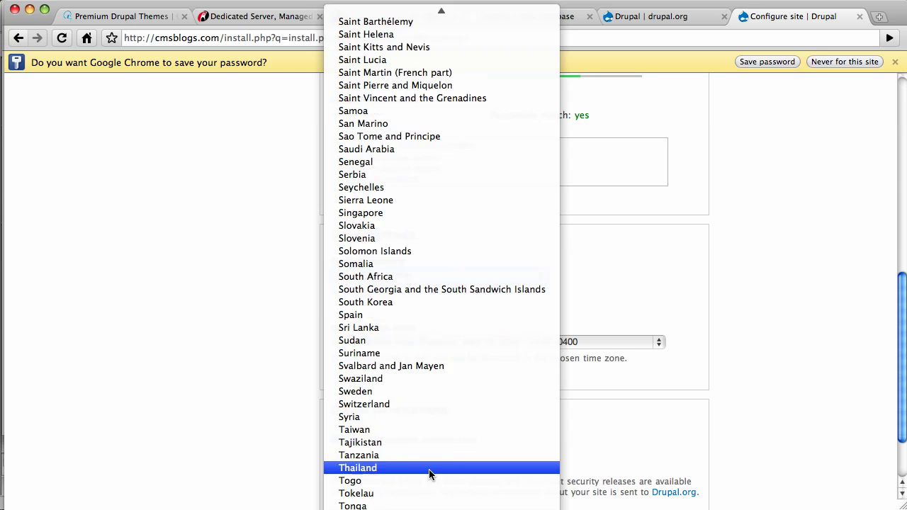
scroll(430, 472, "down", 1)
scroll(344, 482, "down", 9)
left_click(344, 482)
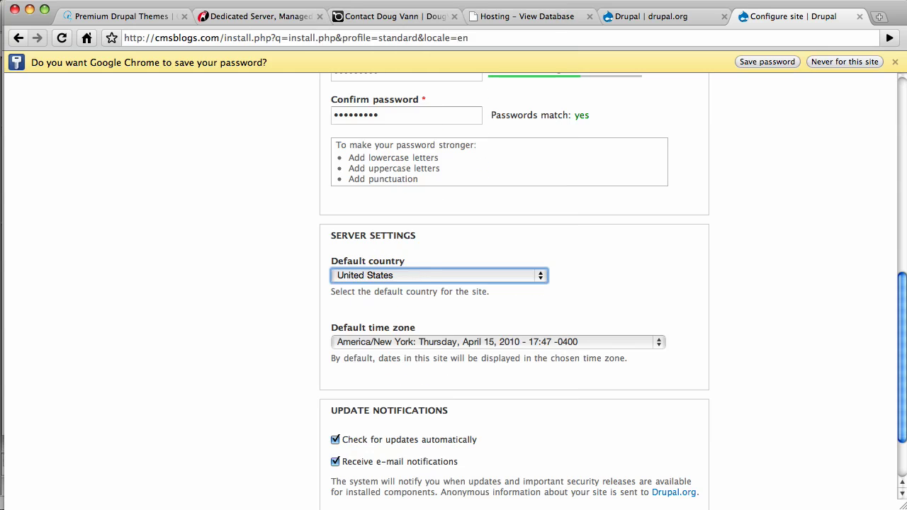
left_click(889, 418)
scroll(878, 425, "down", 3)
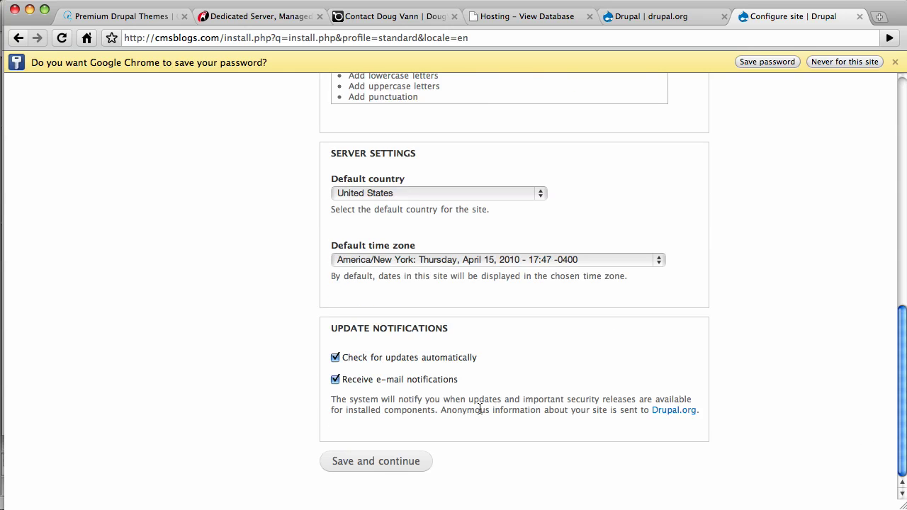
left_click(370, 461)
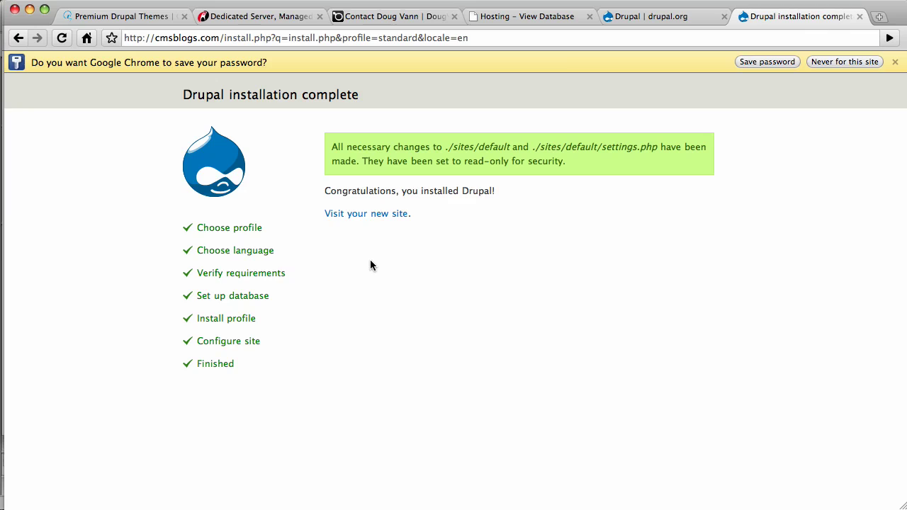
Follow the 'Visit your new site' link to open the cmsblogs.com front page.
left_click(374, 213)
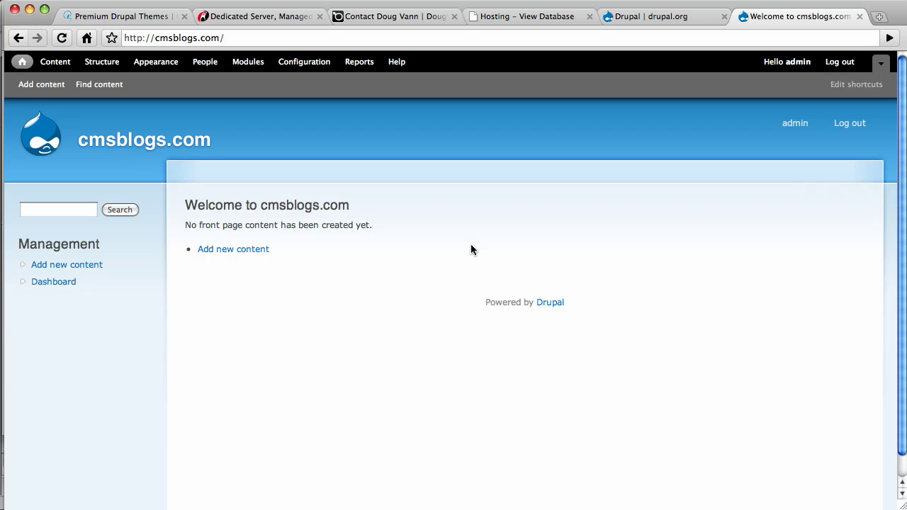
Switch through the Rackspace and webform results tabs, ending on the CMS QuickStart themes page.
left_click(275, 17)
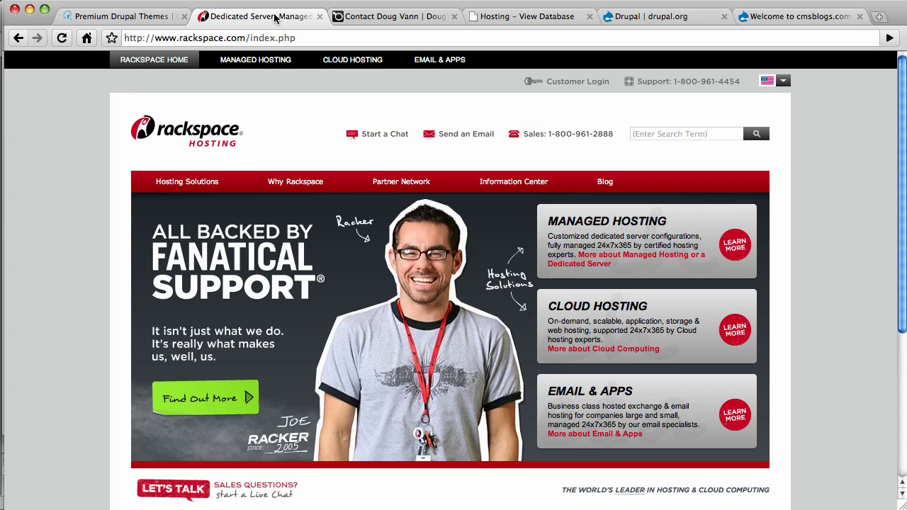
left_click(359, 17)
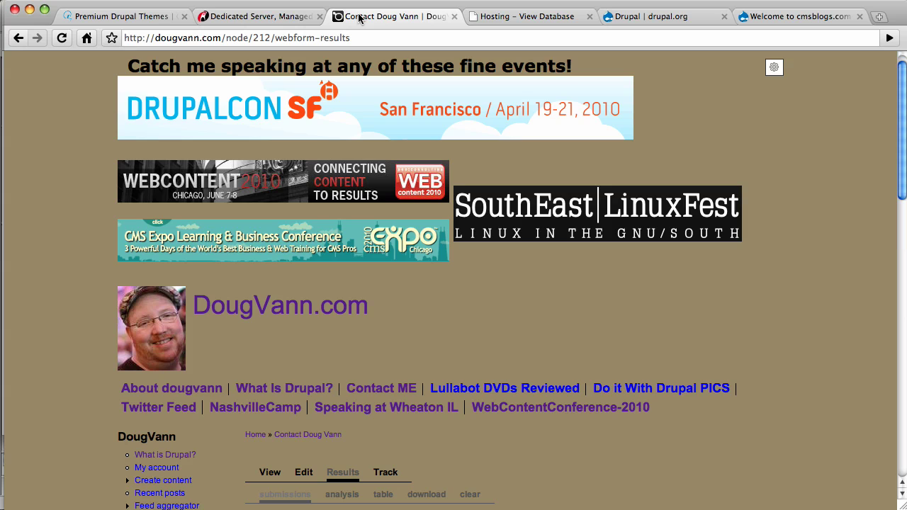
left_click(116, 15)
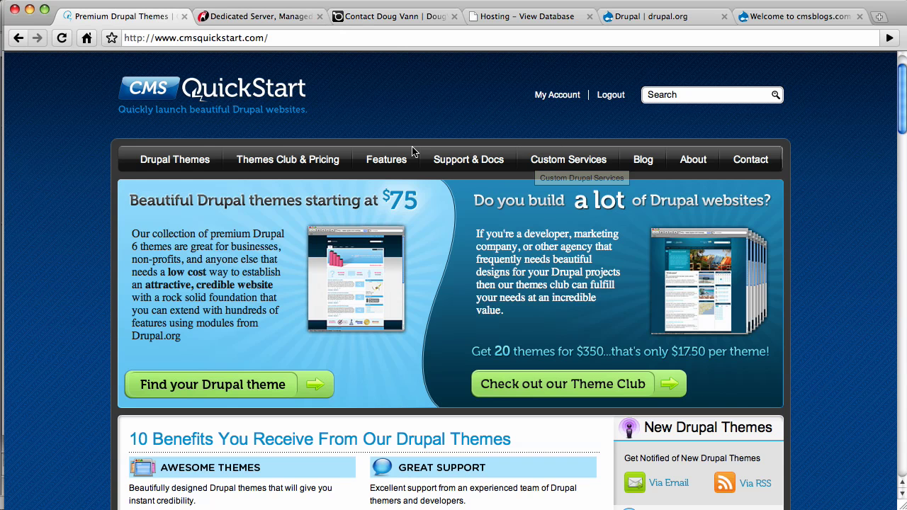